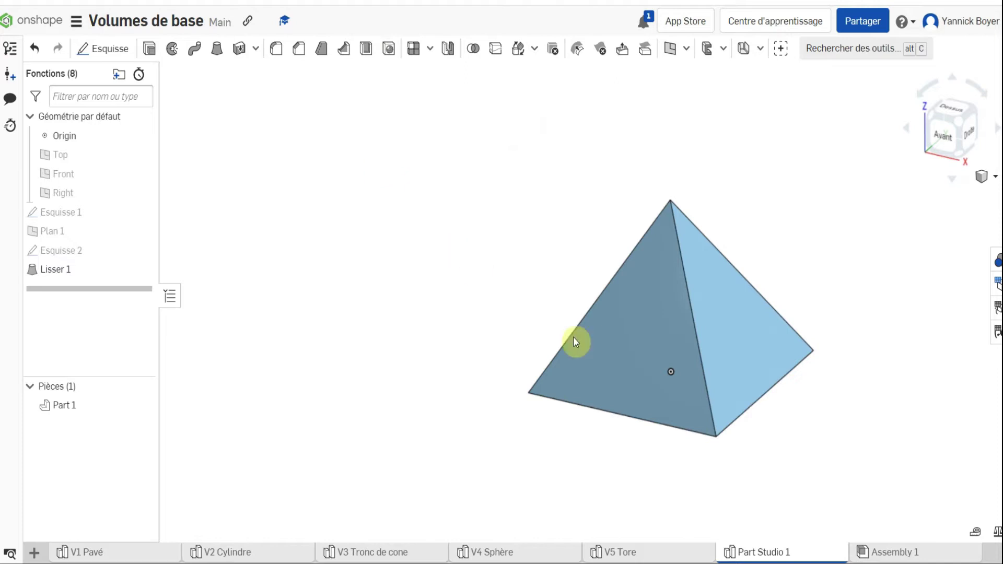
# Delete Part Studio 1, which contains the existing pyramid, from the document
pyautogui.moveTo(577, 329); pyautogui.dragTo(573, 375, button='right')
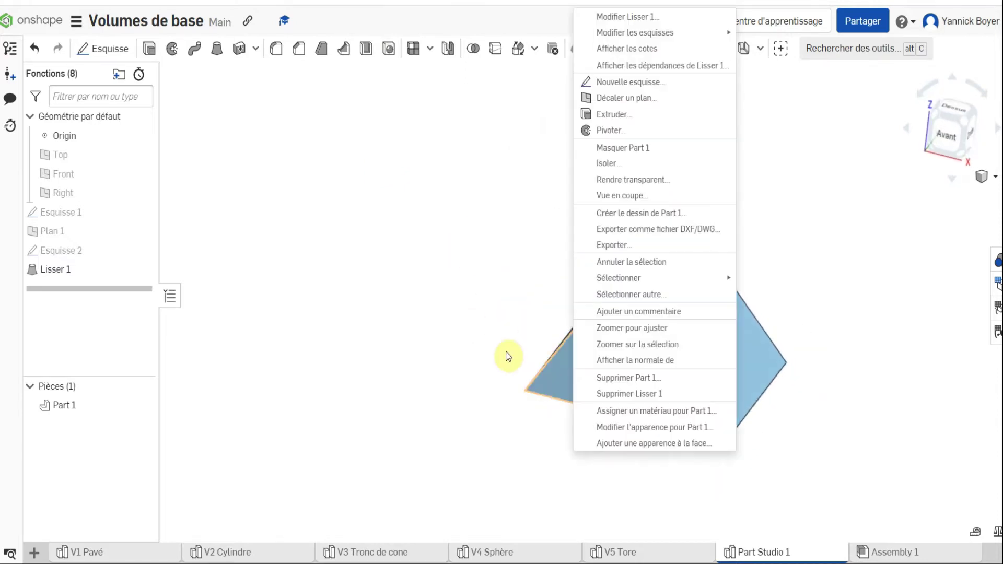
pyautogui.click(502, 290)
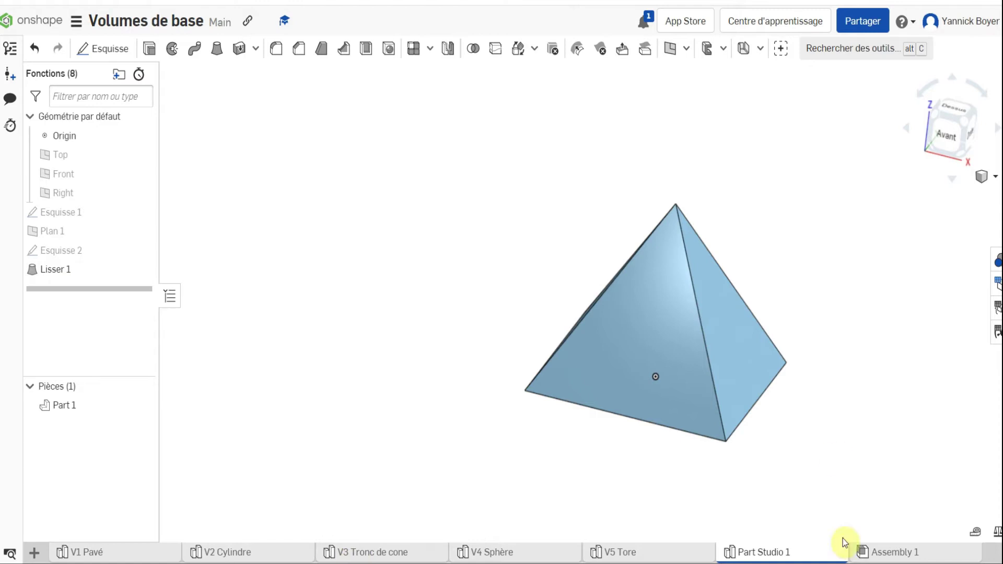
pyautogui.rightClick(826, 558)
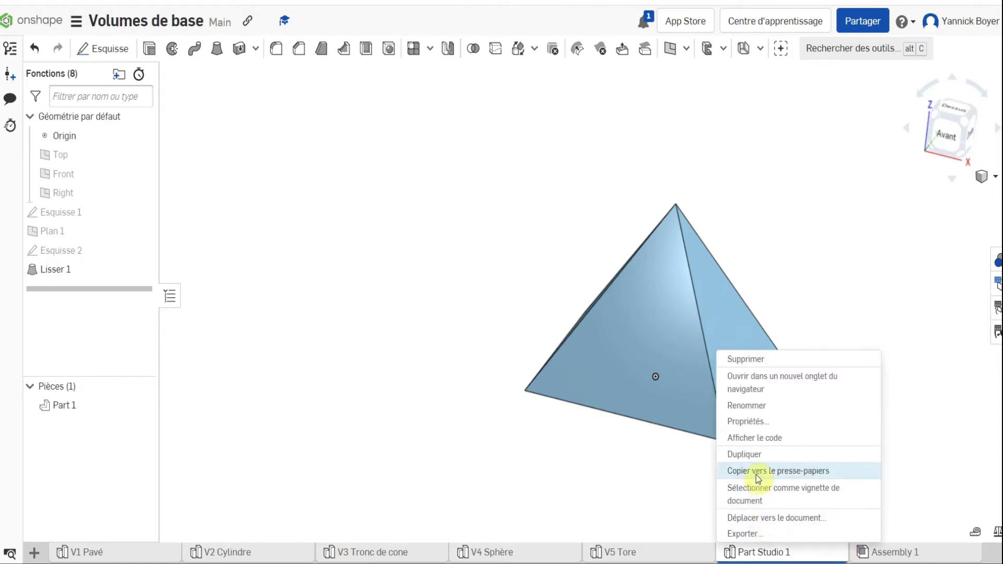
pyautogui.click(760, 359)
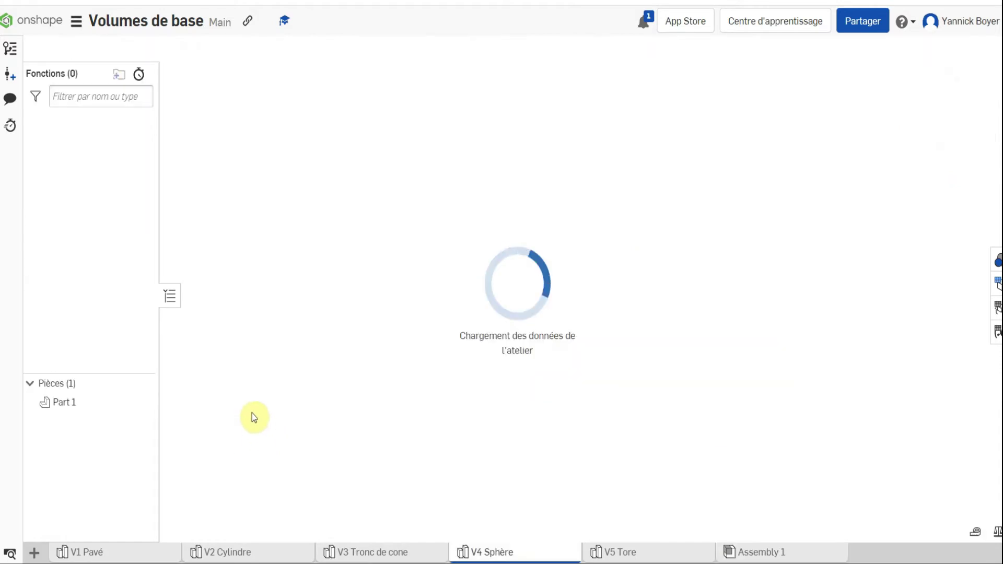
# Add a new Part Studio to the document and open it
pyautogui.click(35, 555)
pyautogui.click(61, 457)
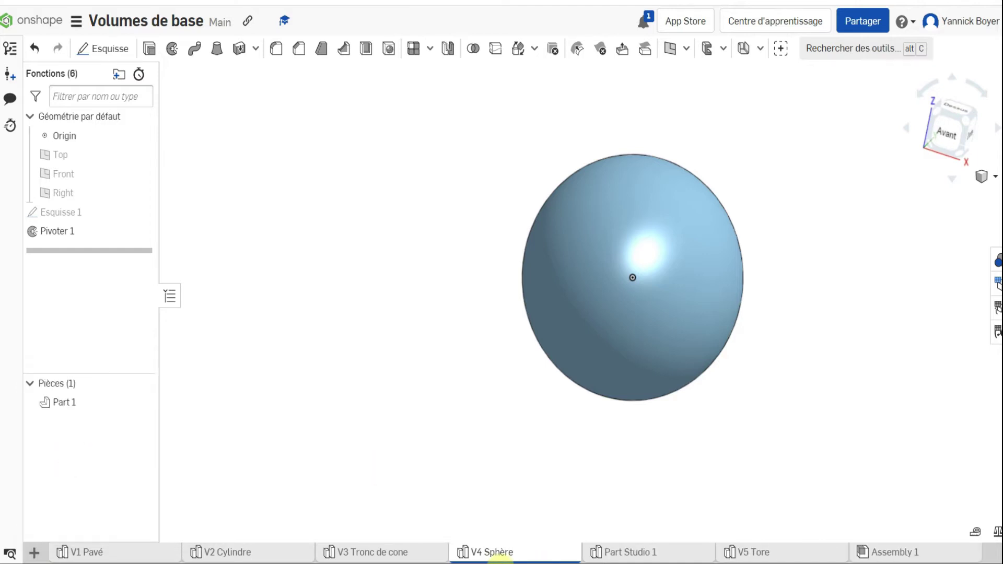
pyautogui.click(641, 546)
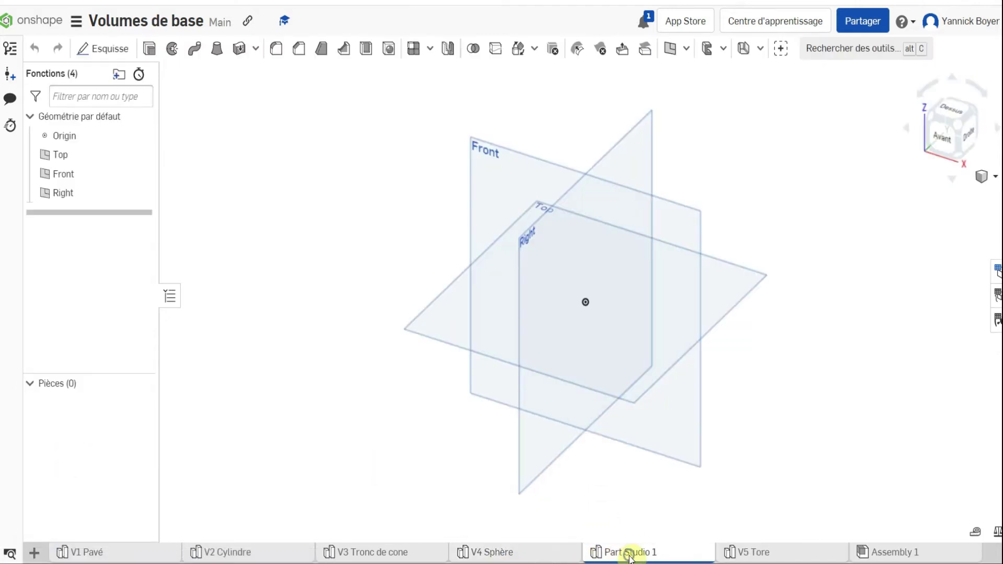
# Rename the new Part Studio "V6 pyramide" and place it between V5 Tore and Assembly 1
pyautogui.rightClick(629, 550)
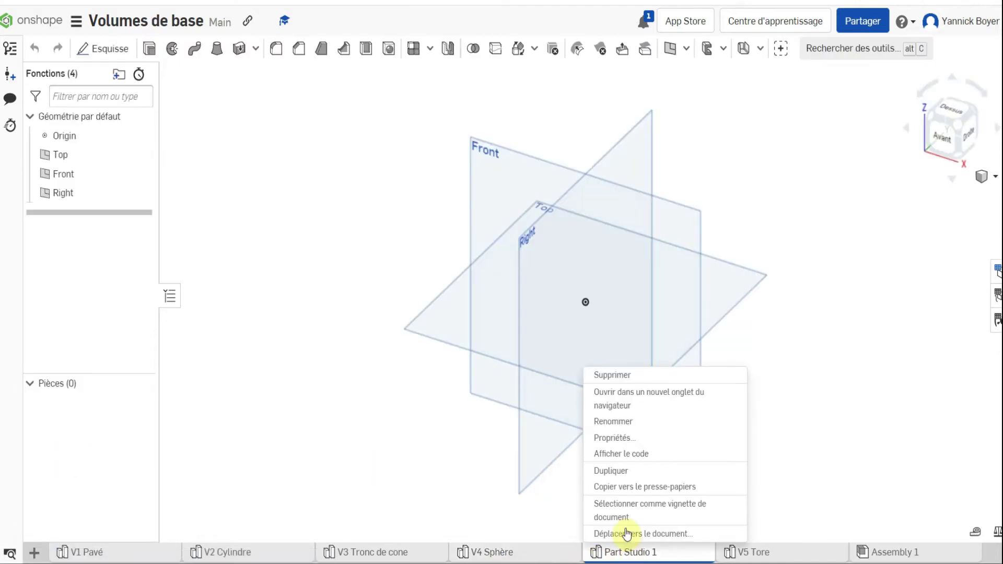
pyautogui.click(613, 422)
pyautogui.write('V6')
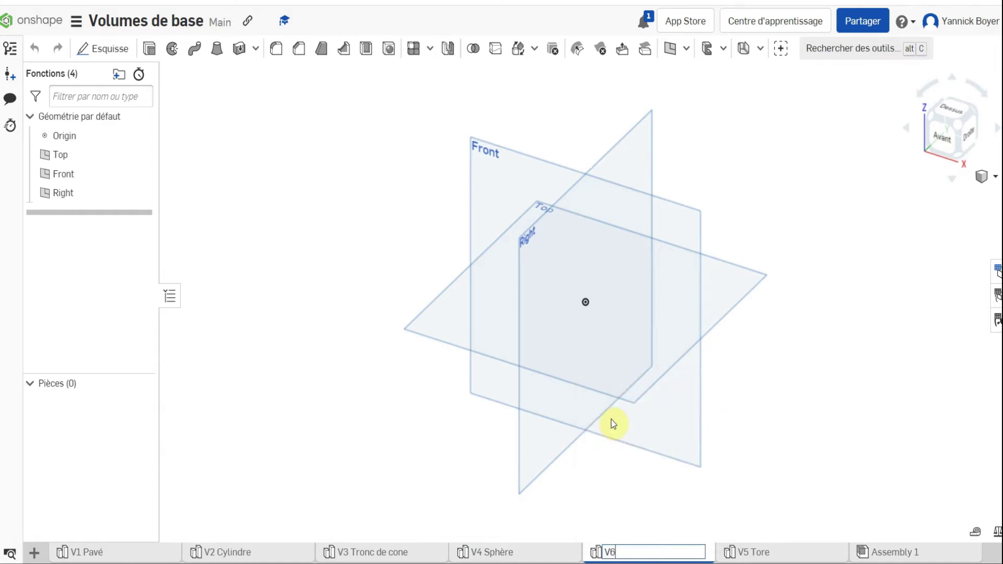
pyautogui.write(' pyramide')
pyautogui.click(350, 159)
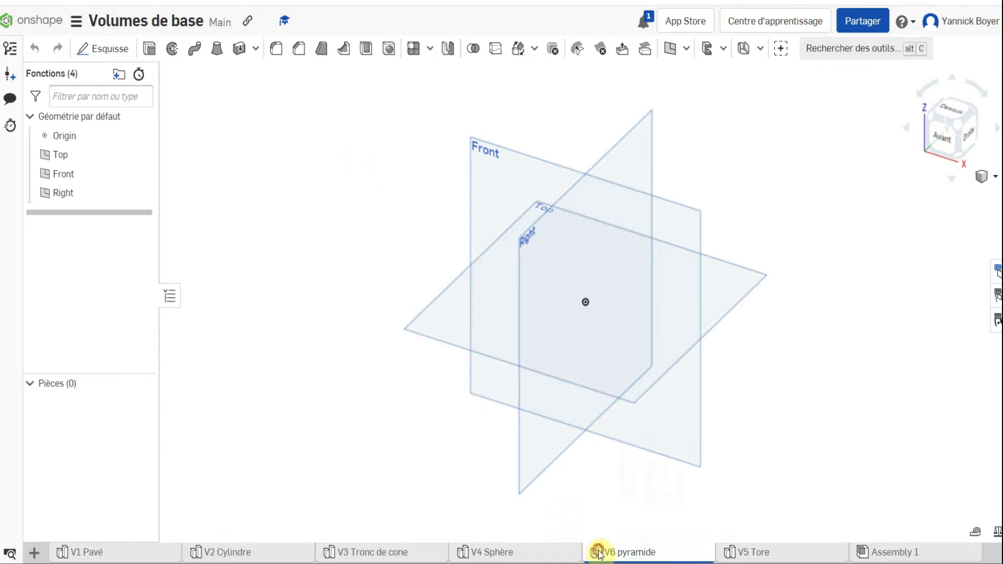
pyautogui.moveTo(646, 553); pyautogui.dragTo(771, 560)
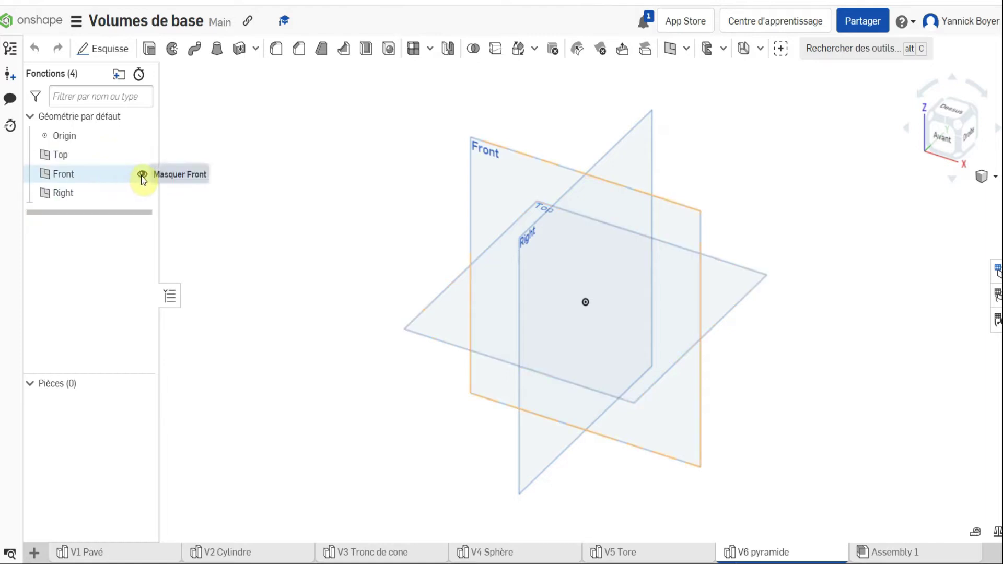
# Hide the Front and Right planes and start a sketch on the Top plane
pyautogui.click(141, 174)
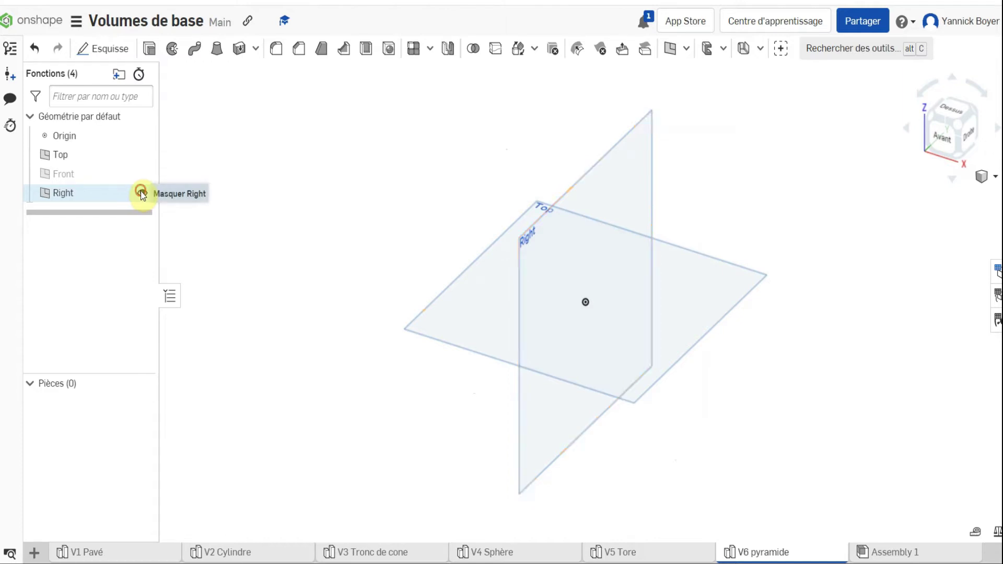
pyautogui.click(140, 191)
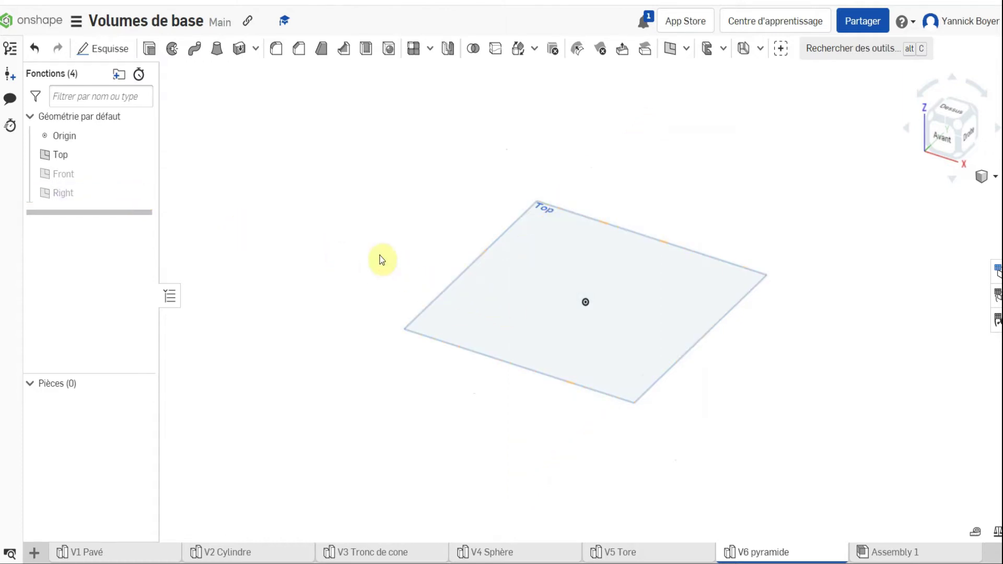
pyautogui.click(114, 56)
pyautogui.click(557, 215)
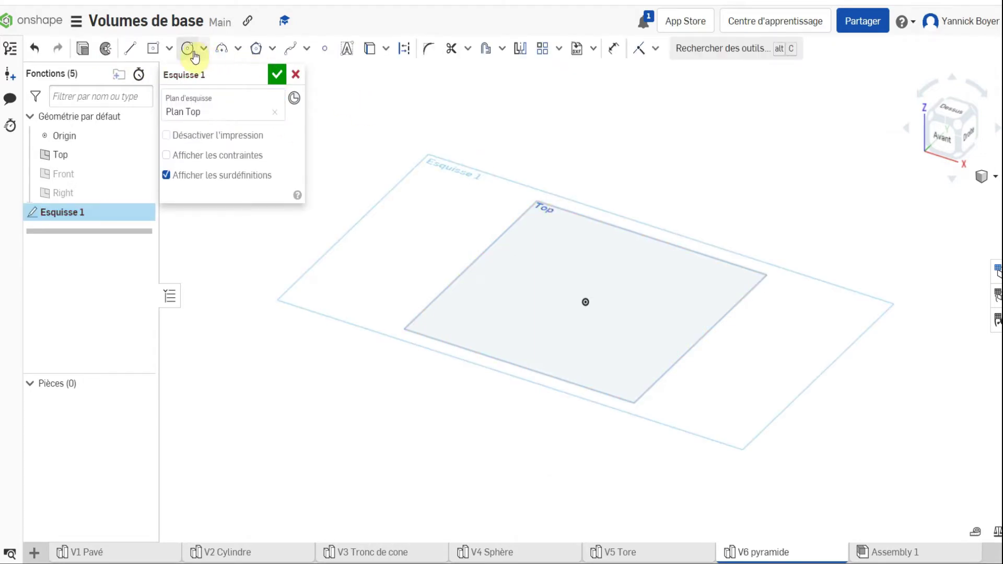
# Sketch a center rectangle of about 98 by 89 mm centred on the origin
pyautogui.click(169, 48)
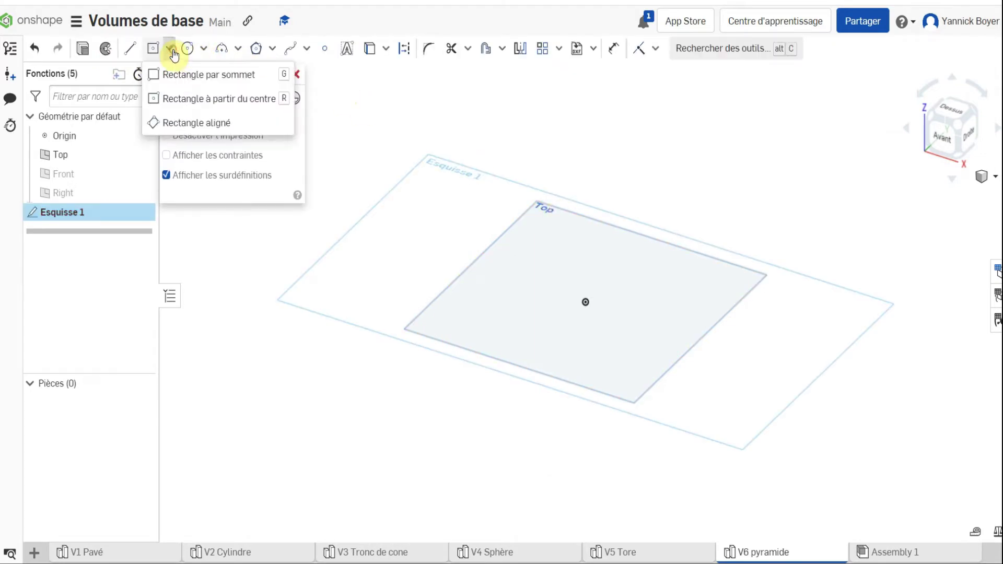
pyautogui.click(183, 99)
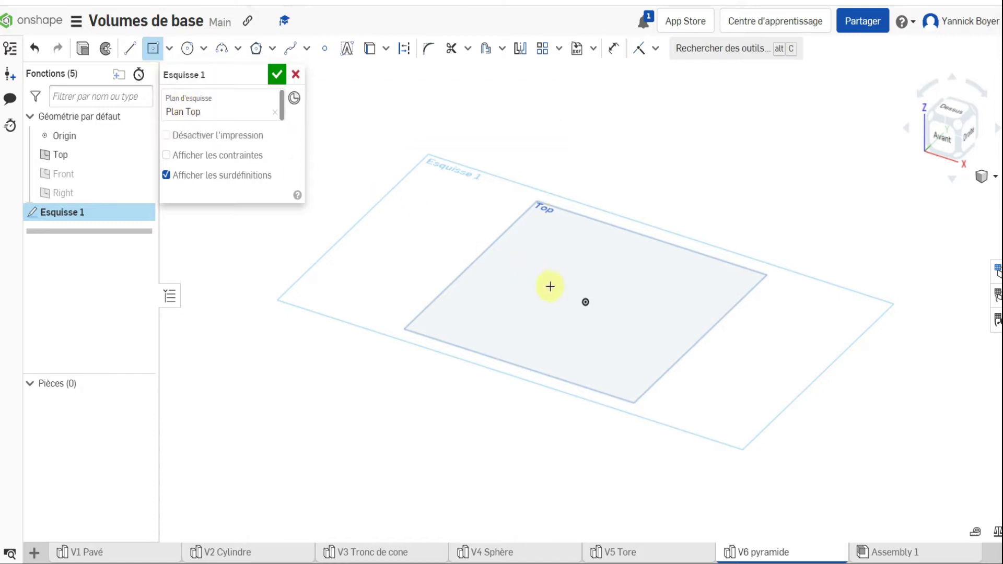
pyautogui.click(585, 302)
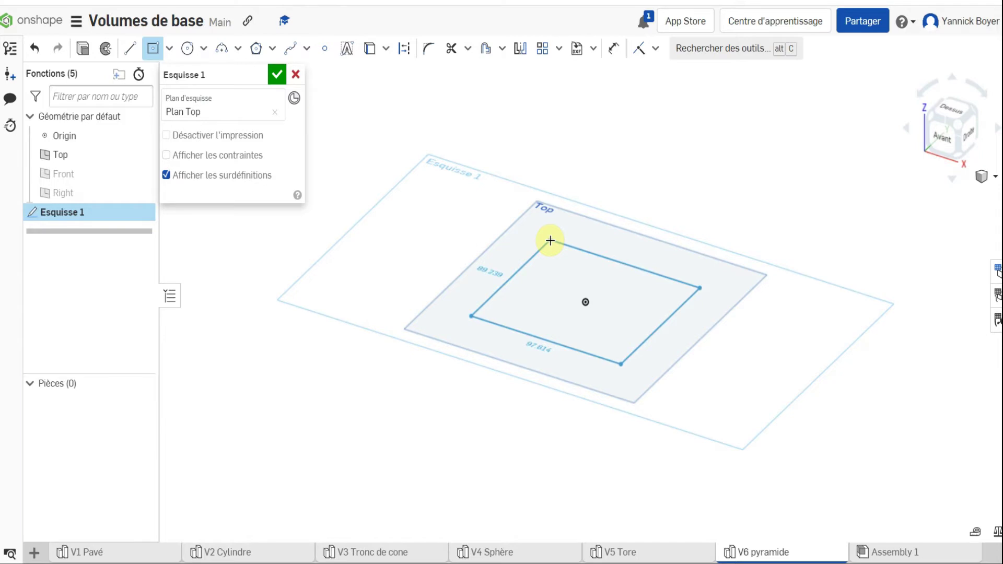
pyautogui.click(550, 240)
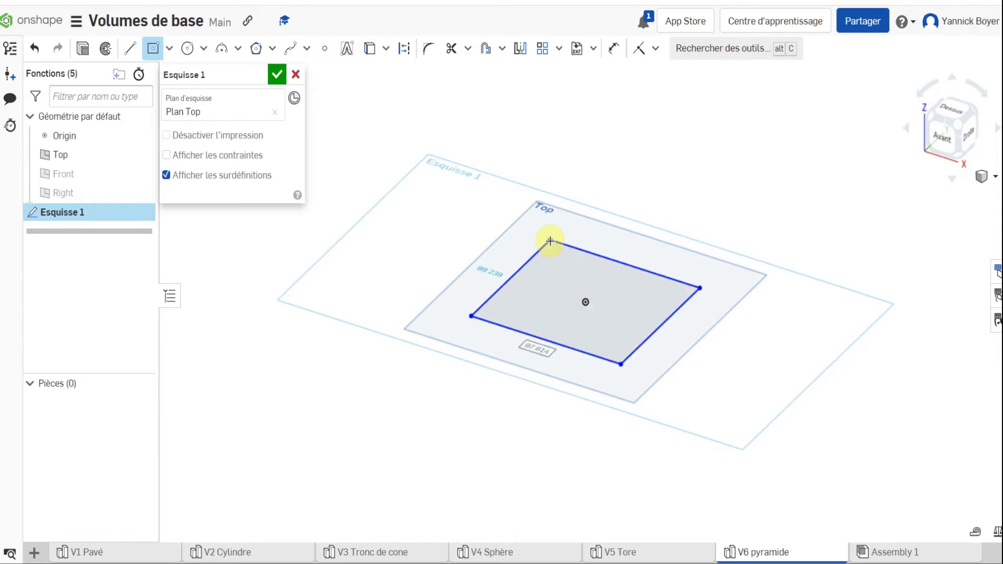
# Try to set the new rectangle's width to 50 mm while drawing it
pyautogui.write('50')
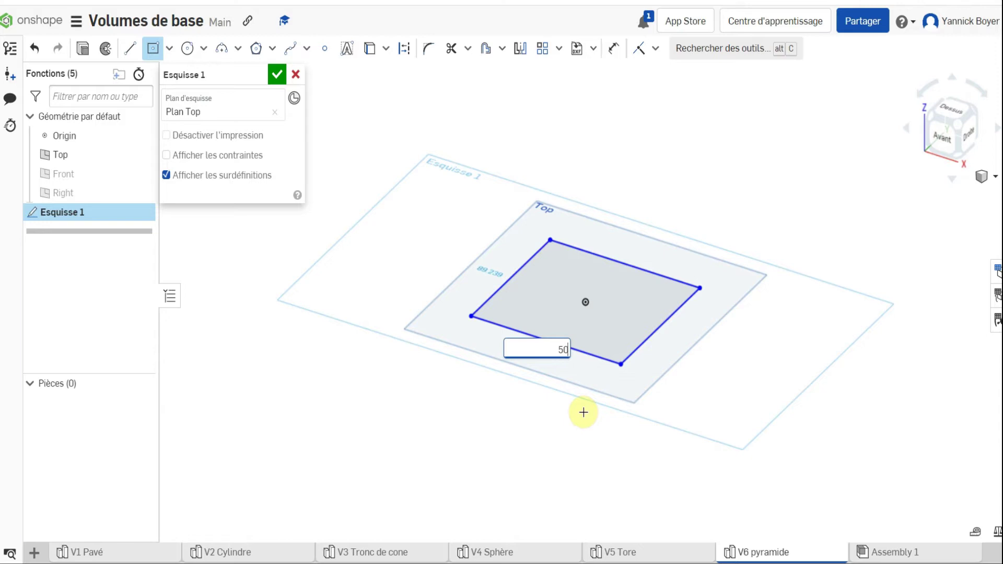
pyautogui.click(584, 413)
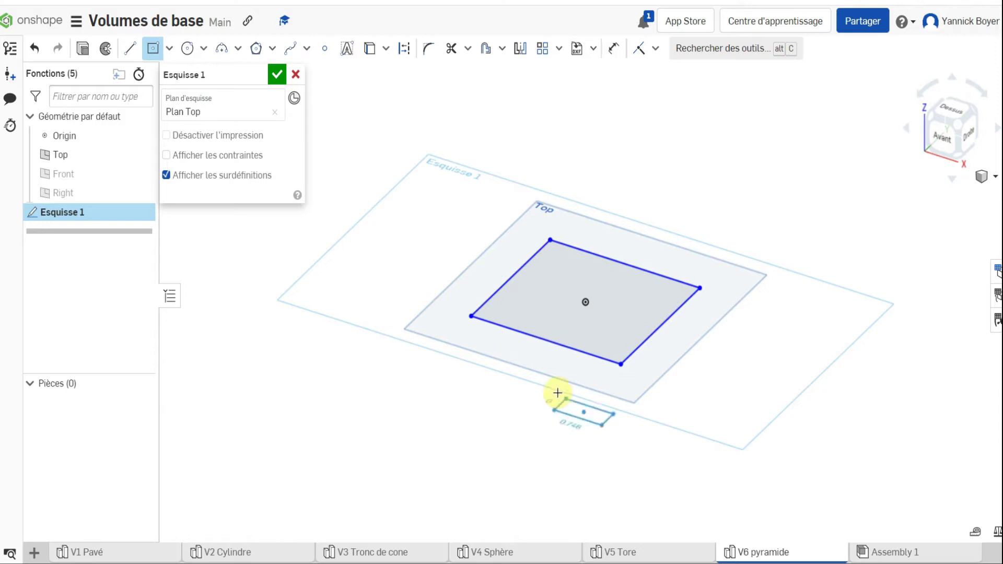
pyautogui.click(153, 49)
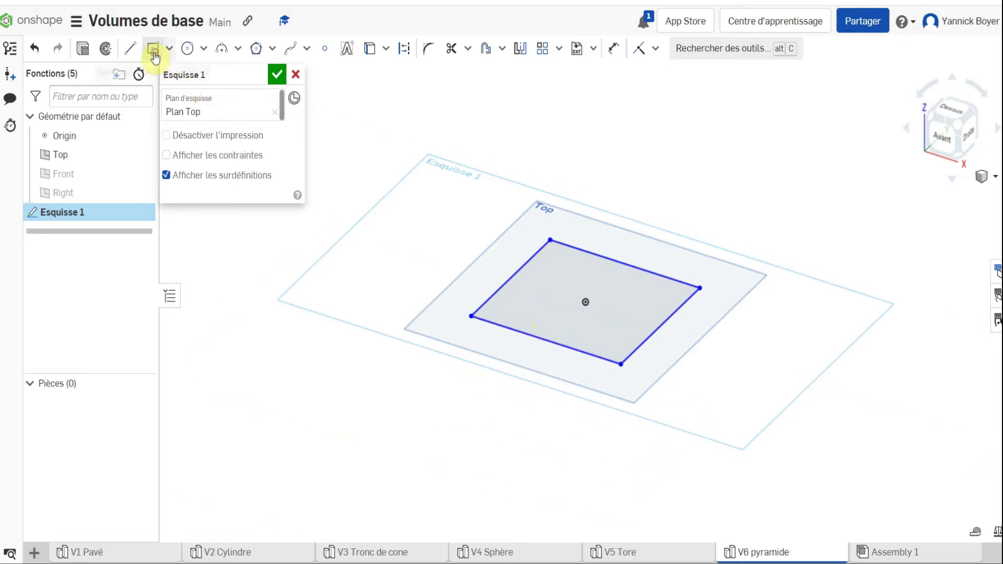
# Dimension the rectangle's lower horizontal side at 50 mm
pyautogui.click(563, 345)
pyautogui.click(562, 343)
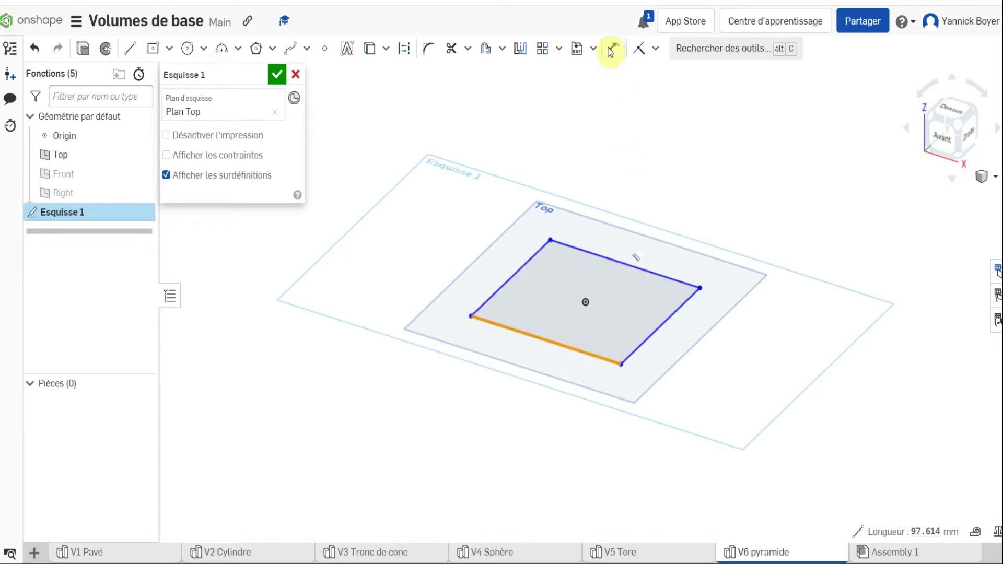
pyautogui.click(957, 116)
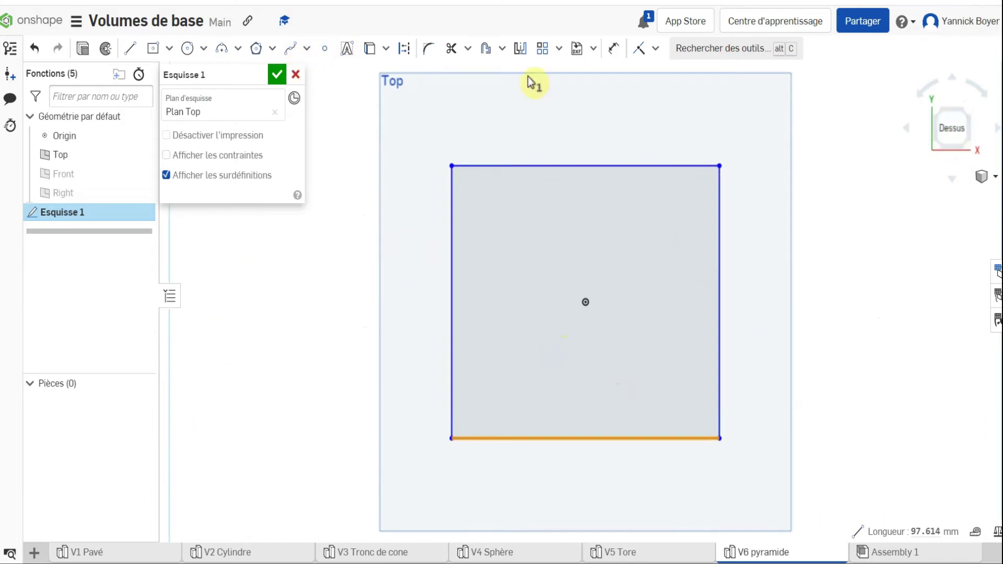
pyautogui.click(613, 50)
pyautogui.click(619, 441)
pyautogui.click(582, 485)
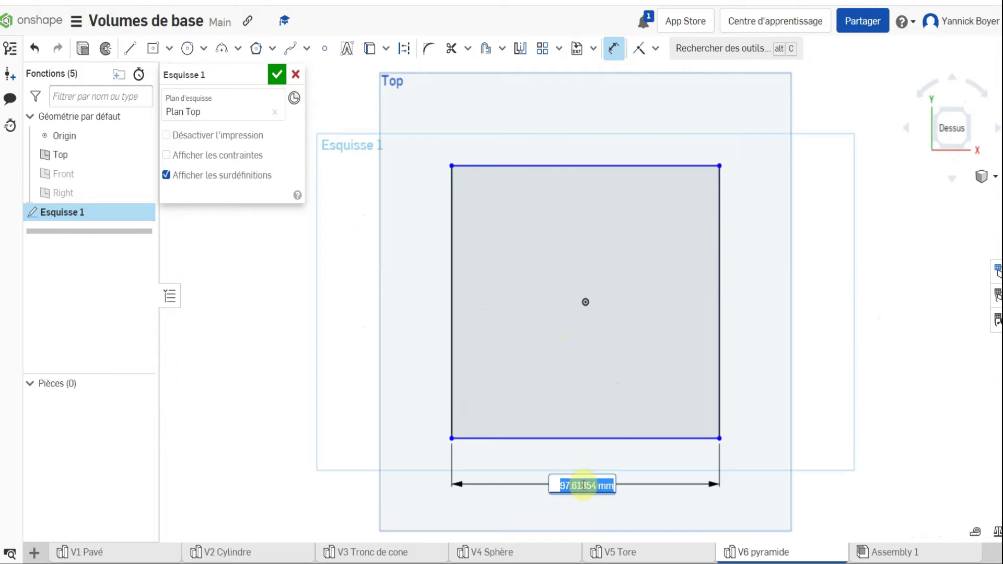
pyautogui.write('50')
pyautogui.press('Return')
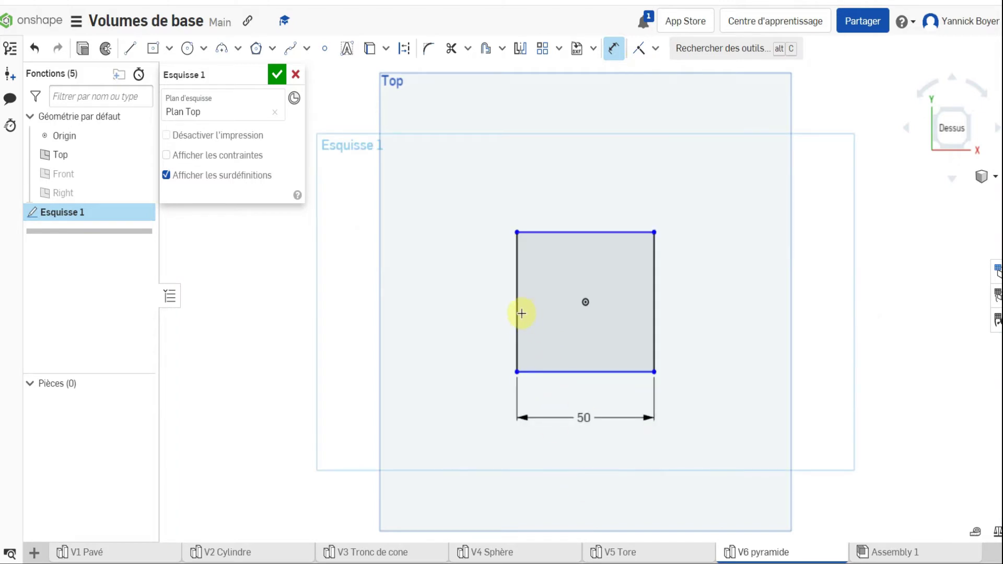
# Dimension the rectangle's left vertical side at 50 mm and finish the sketch
pyautogui.click(517, 314)
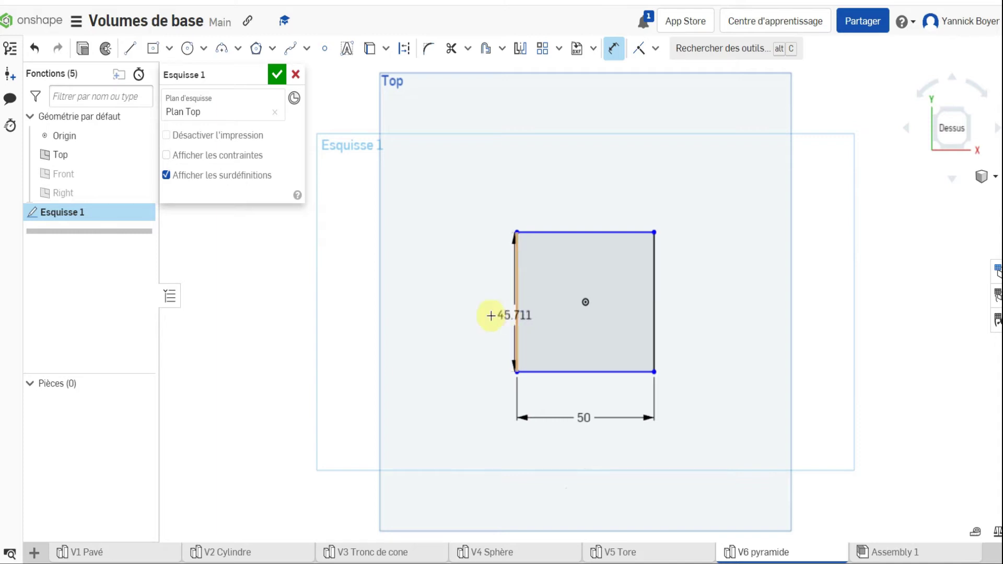
pyautogui.click(425, 303)
pyautogui.write('50')
pyautogui.press('Return')
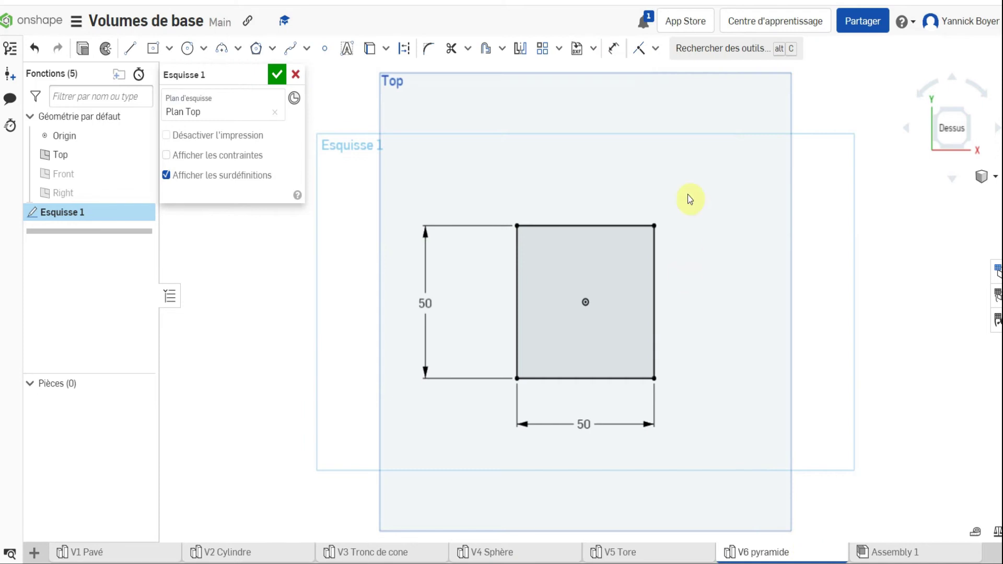
pyautogui.moveTo(813, 390)
pyautogui.mouseDown(button='right')
pyautogui.moveTo(766, 308)
pyautogui.moveTo(766, 351)
pyautogui.moveTo(780, 340)
pyautogui.moveTo(784, 352)
pyautogui.moveTo(776, 359)
pyautogui.mouseUp(button='right')
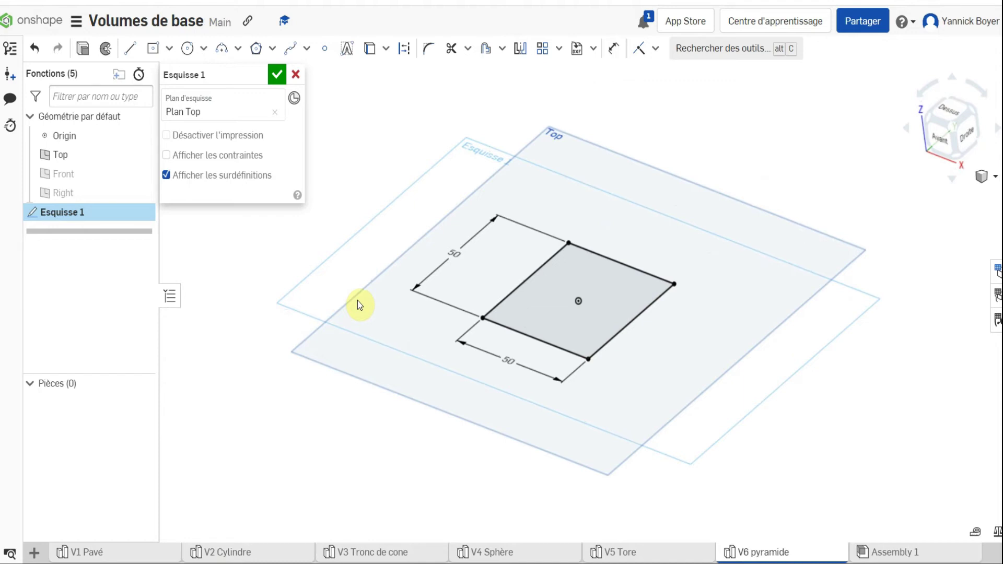
pyautogui.click(276, 75)
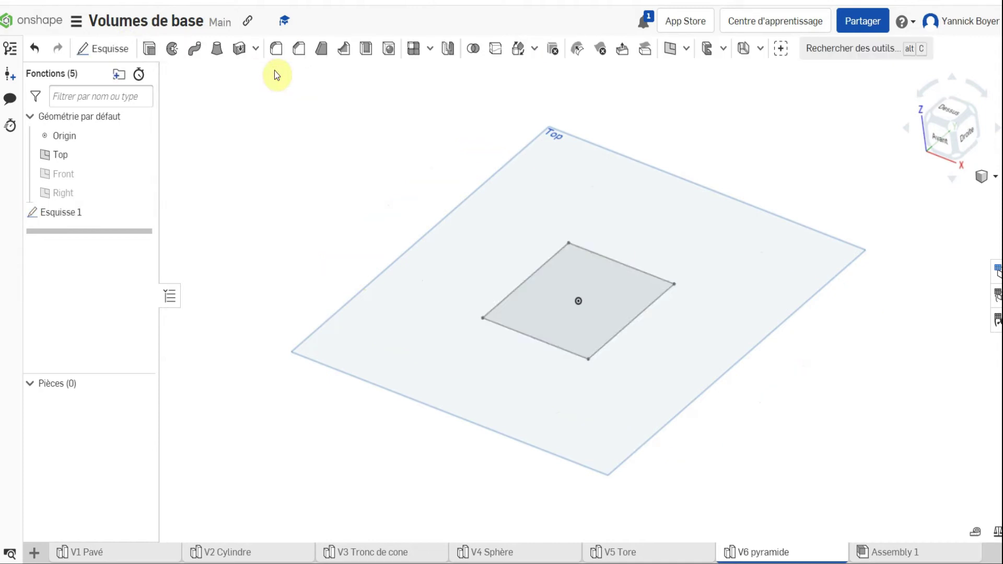
# Define a construction plane offset 40 mm above the Top plane
pyautogui.click(675, 54)
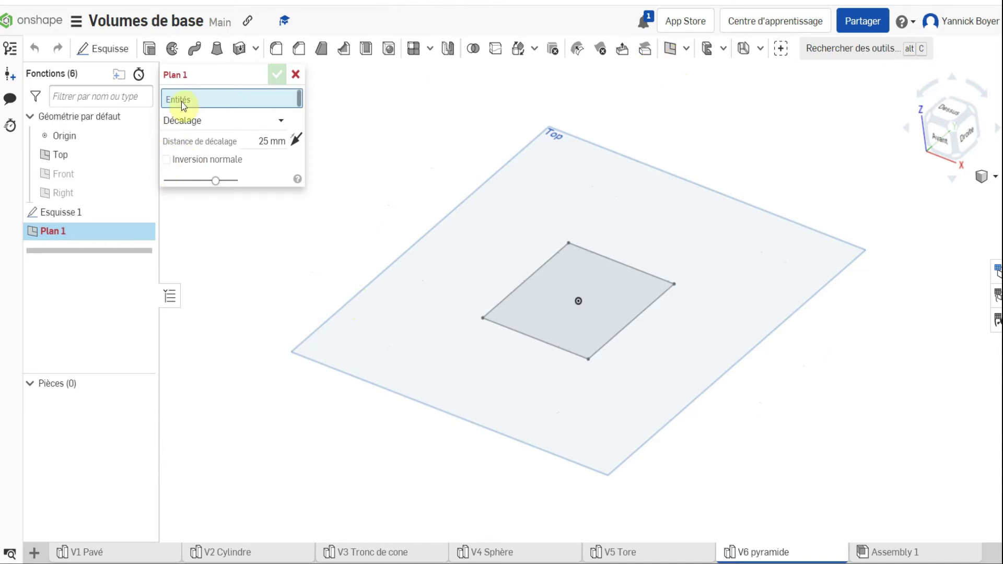
pyautogui.click(553, 139)
pyautogui.click(266, 153)
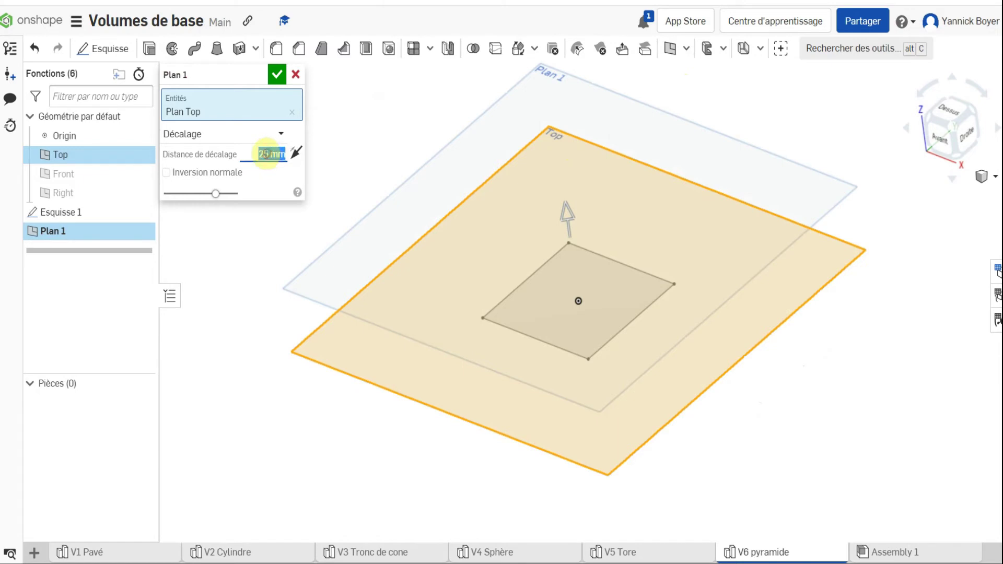
pyautogui.write('40')
pyautogui.press('Return')
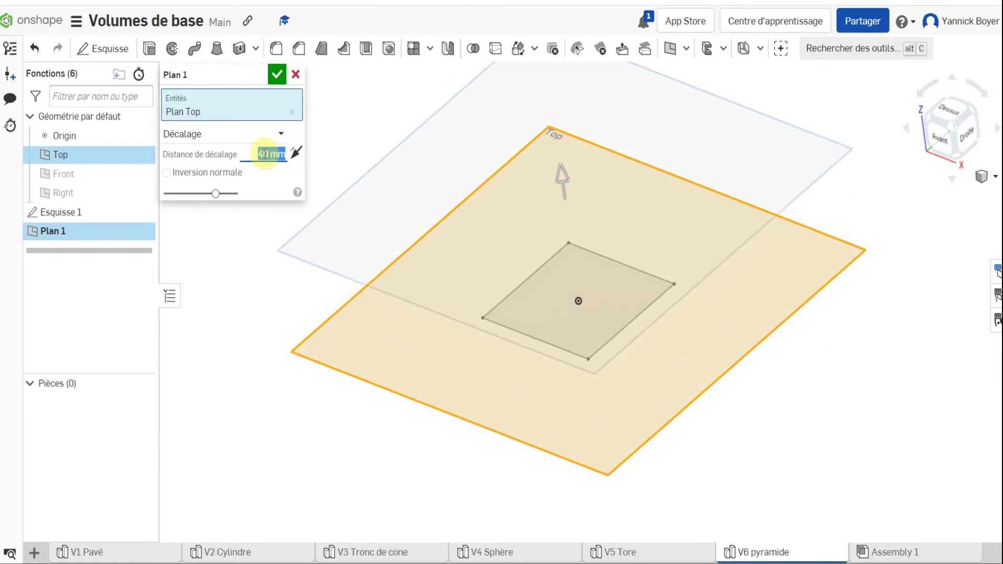
pyautogui.moveTo(276, 282)
pyautogui.mouseDown(button='right')
pyautogui.moveTo(279, 272)
pyautogui.moveTo(248, 277)
pyautogui.moveTo(275, 291)
pyautogui.mouseUp(button='right')
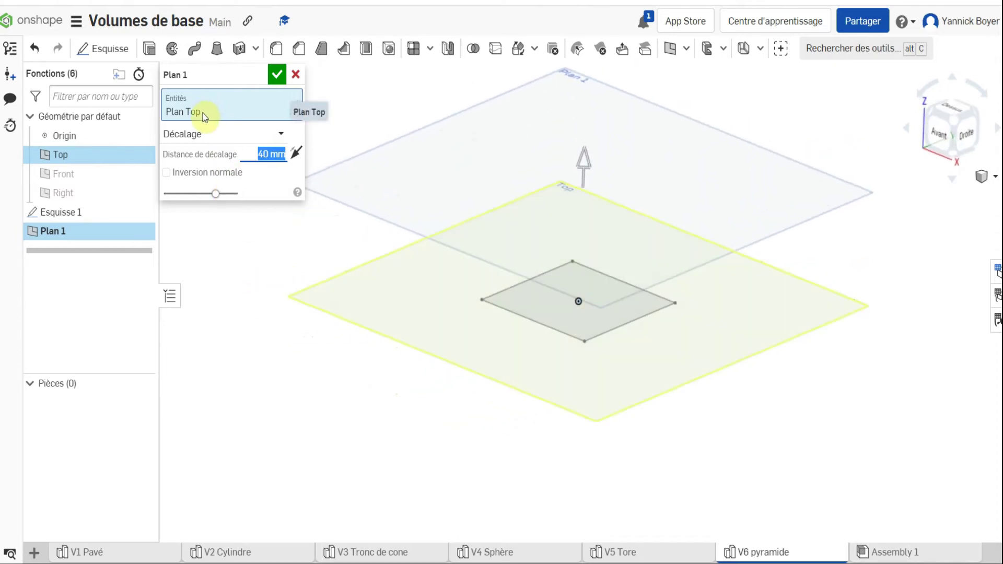
# Name the offset plane "Plan pointe" and confirm its creation
pyautogui.click(259, 76)
pyautogui.click(222, 74)
pyautogui.write('pointe')
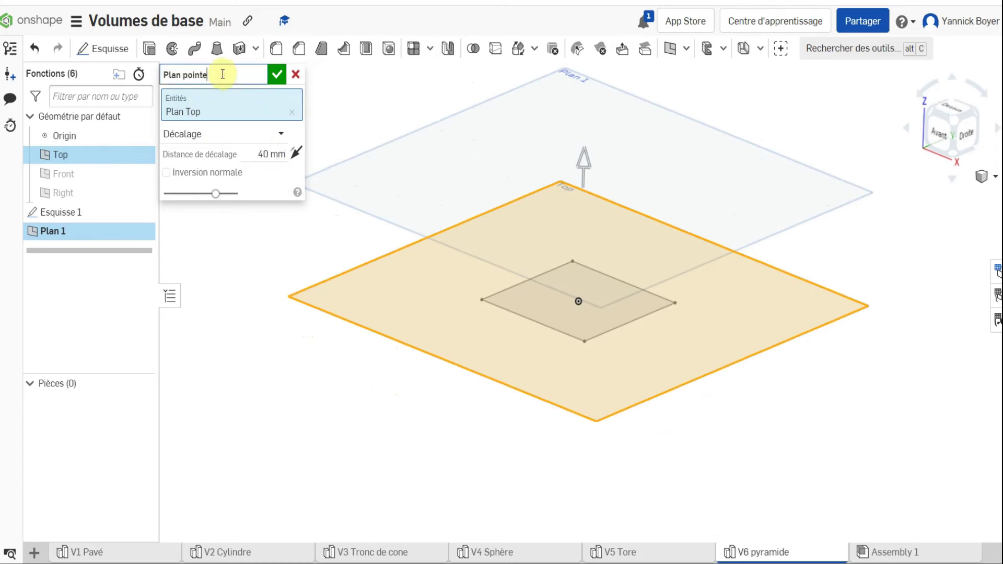
pyautogui.click(274, 74)
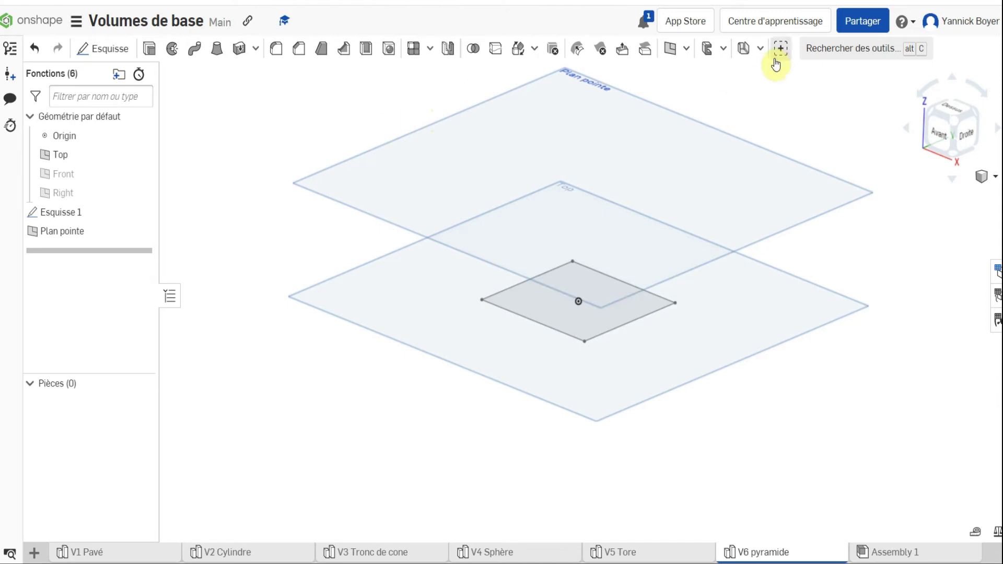
# Sketch a point on Plan pointe, directly above the centre of the square base, and finish the sketch
pyautogui.click(566, 71)
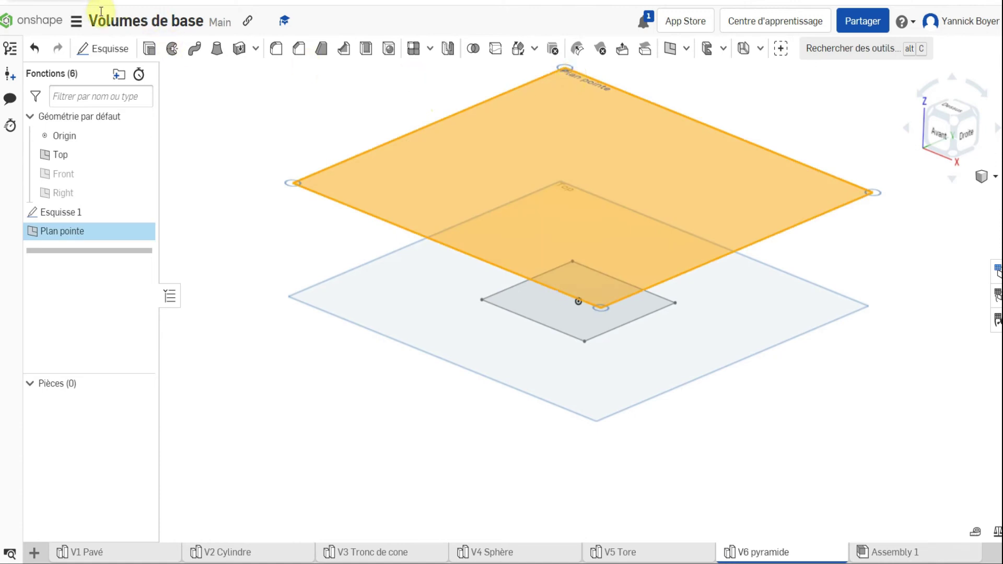
pyautogui.click(105, 50)
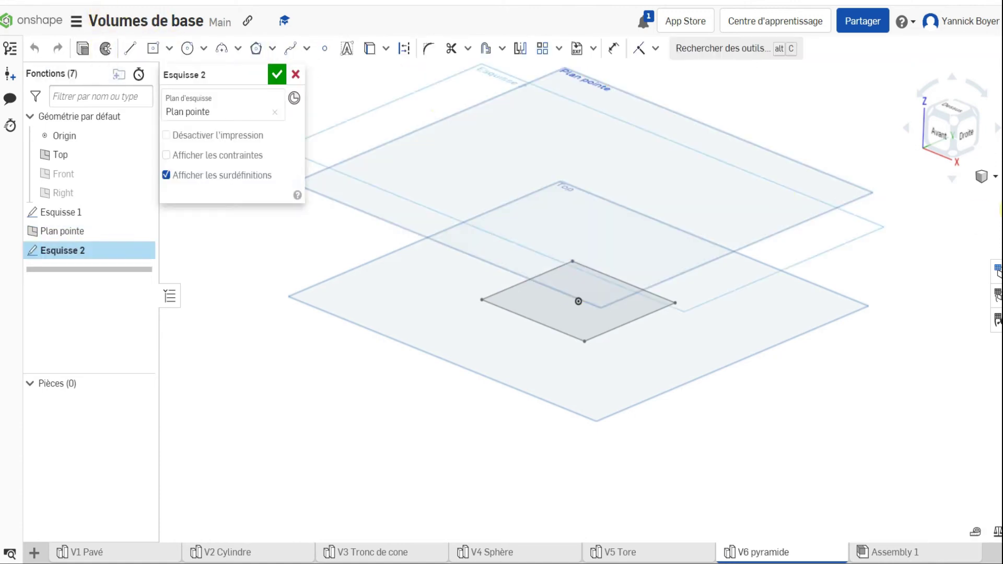
pyautogui.click(947, 106)
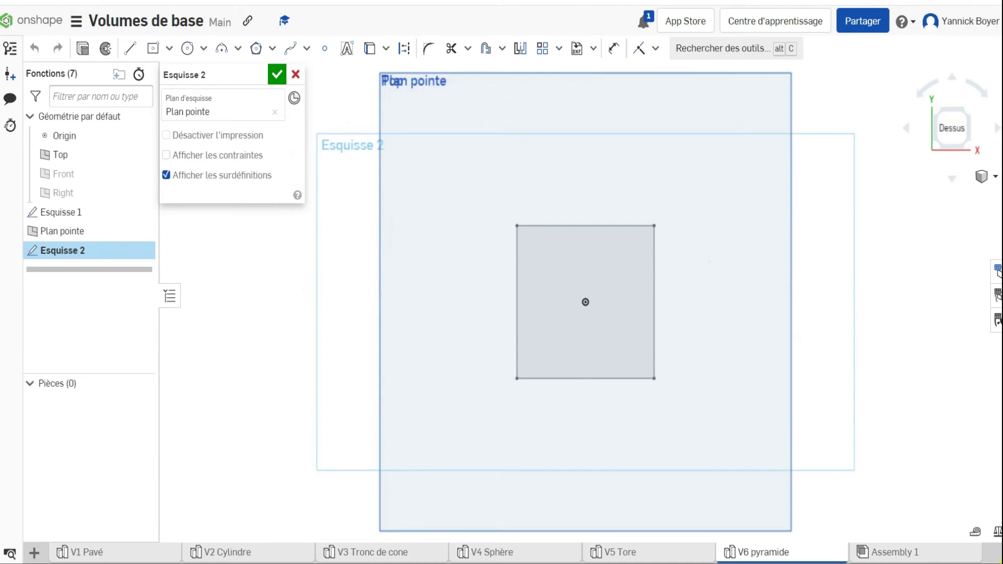
pyautogui.click(329, 50)
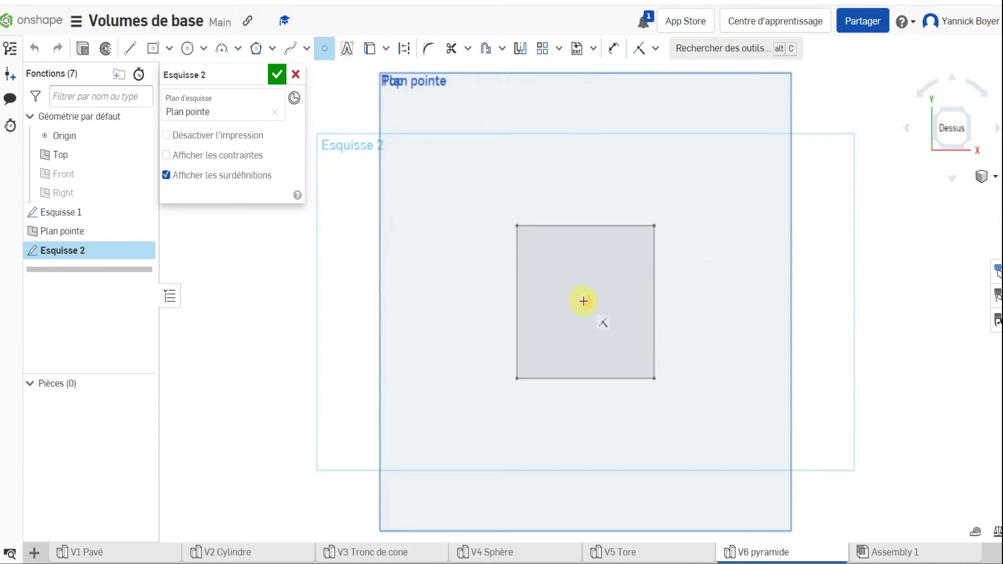
pyautogui.click(585, 301)
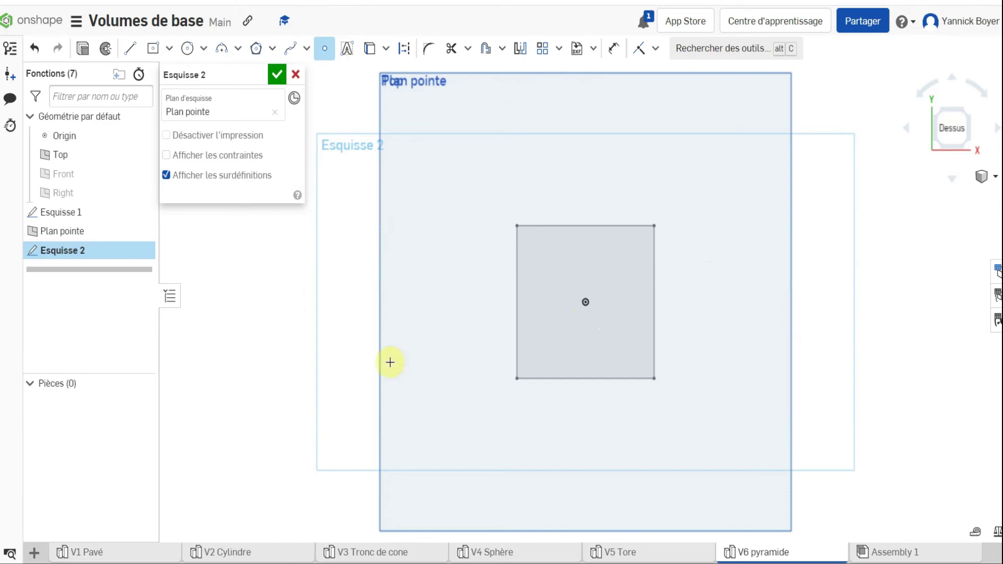
pyautogui.moveTo(307, 336); pyautogui.dragTo(541, 217, button='right')
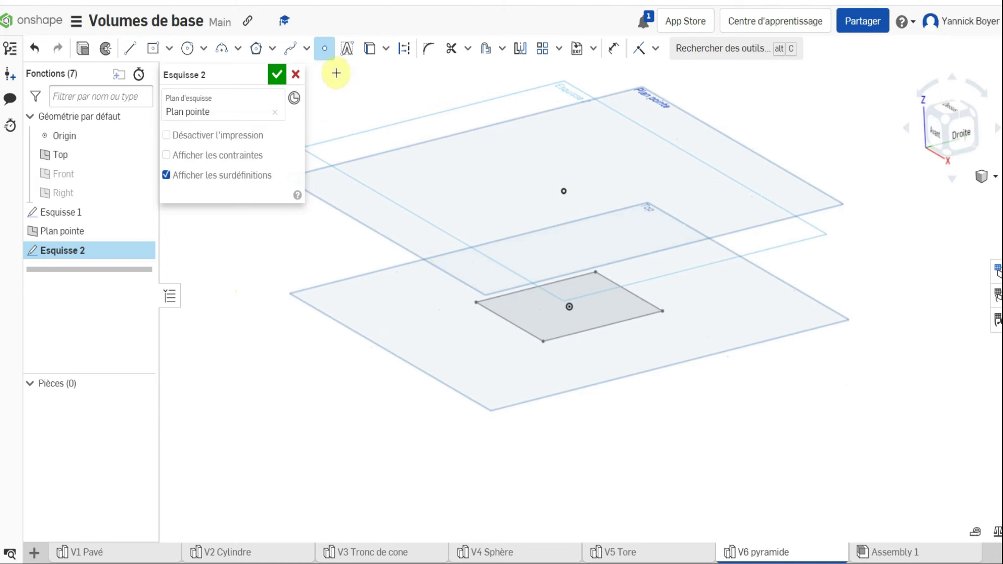
pyautogui.click(277, 74)
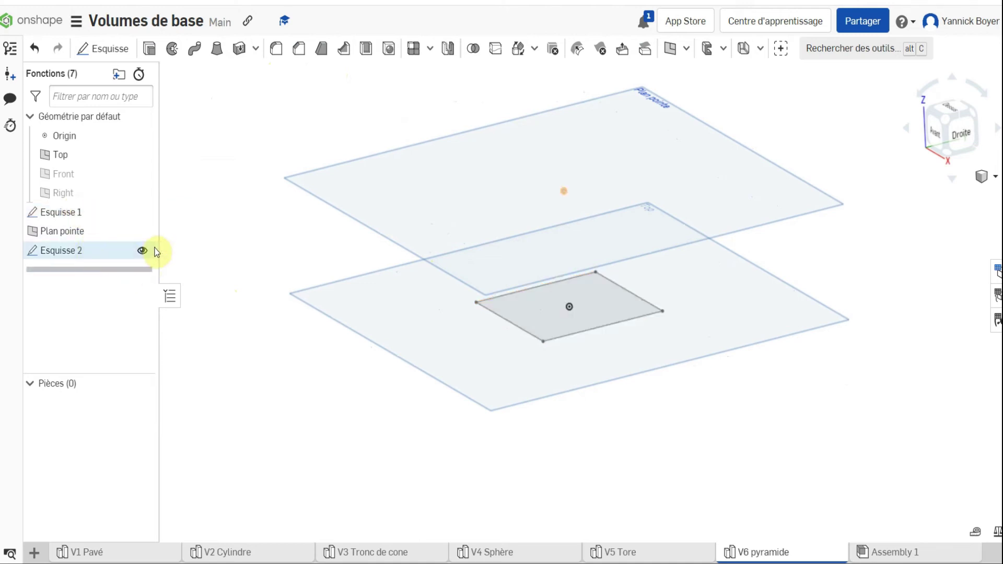
# Loft a new solid from the square face of Esquisse 1 to the apex point of Esquisse 2
pyautogui.click(218, 51)
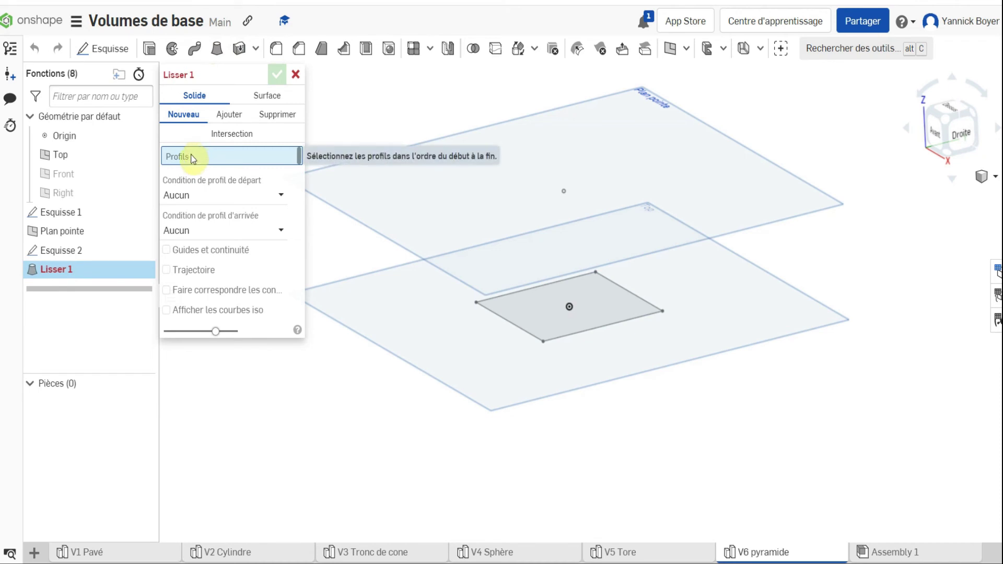
pyautogui.click(556, 323)
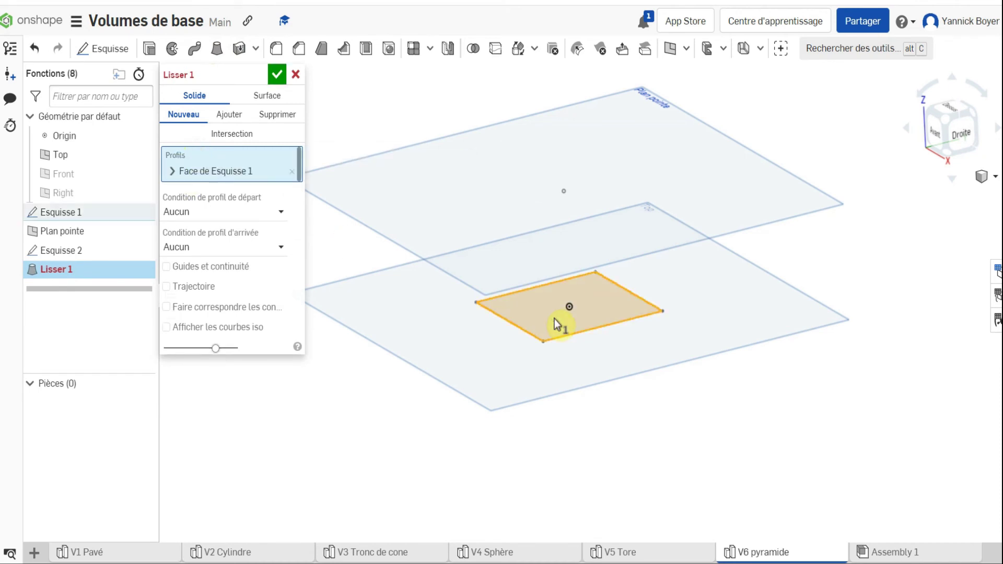
pyautogui.click(566, 191)
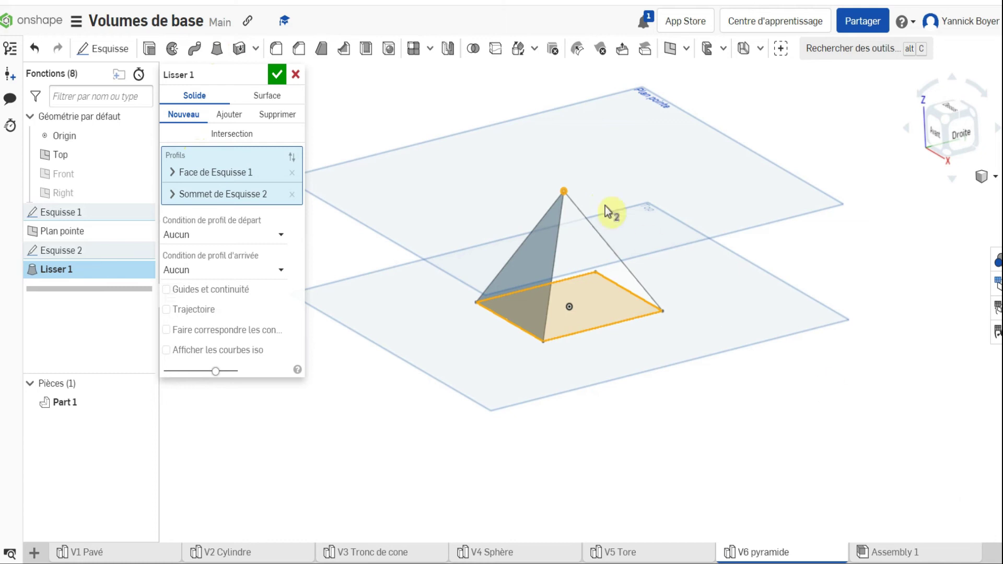
pyautogui.click(277, 75)
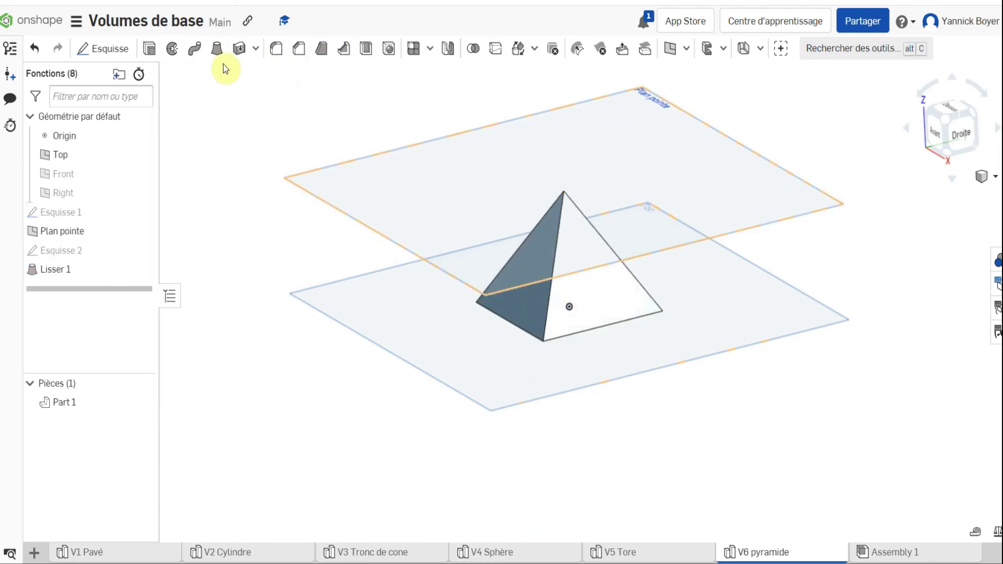
# Hide the Top plane, Plan pointe and the origin so only the pyramid is displayed
pyautogui.click(144, 154)
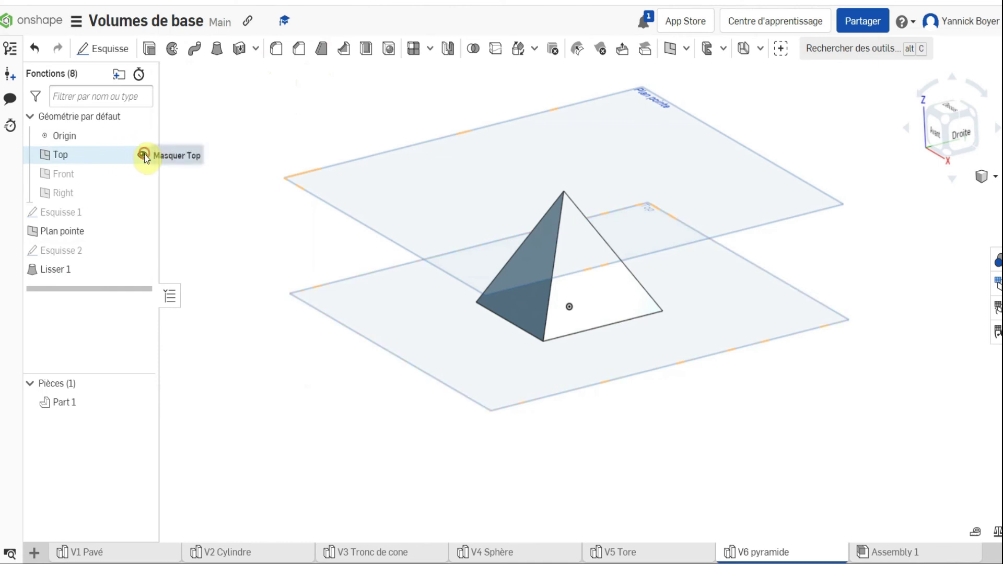
pyautogui.click(141, 232)
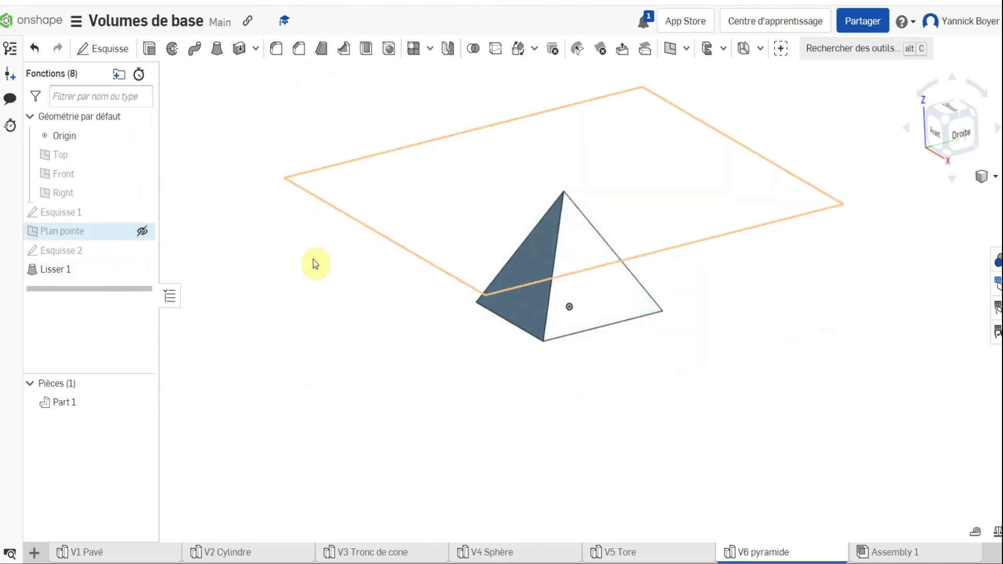
pyautogui.scroll(-3, 496, 296)
pyautogui.scroll(5, 560, 293)
pyautogui.moveTo(483, 307); pyautogui.dragTo(450, 230, button='right')
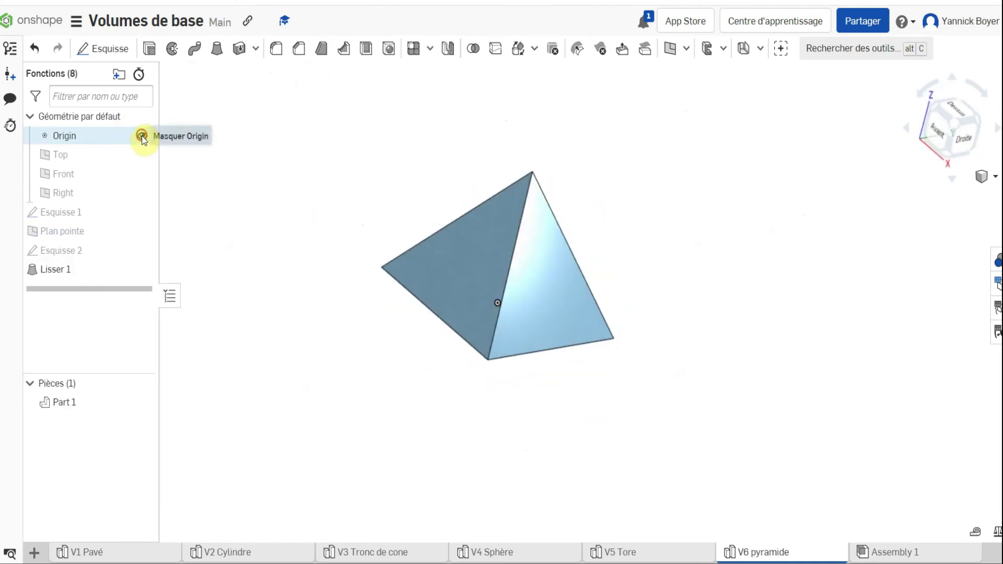
pyautogui.click(142, 137)
# Edit Esquisse 1, set the length of the base's front side along X to 100 mm, and validate the sketch
pyautogui.scroll(-2, 391, 263)
pyautogui.scroll(5, 457, 248)
pyautogui.moveTo(455, 294)
pyautogui.mouseDown(button='right')
pyautogui.moveTo(454, 257)
pyautogui.moveTo(446, 307)
pyautogui.moveTo(445, 282)
pyautogui.mouseUp(button='right')
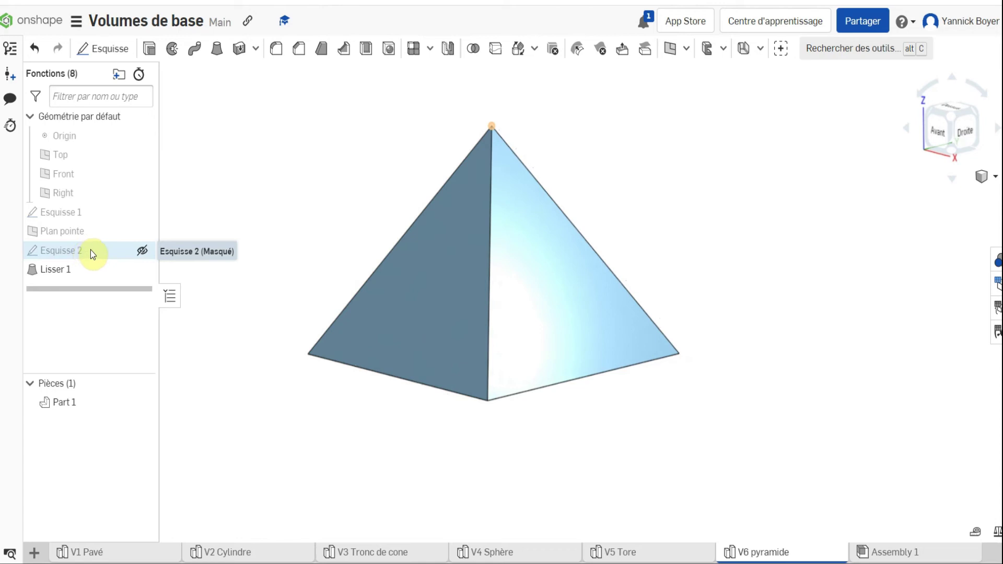
pyautogui.rightClick(87, 217)
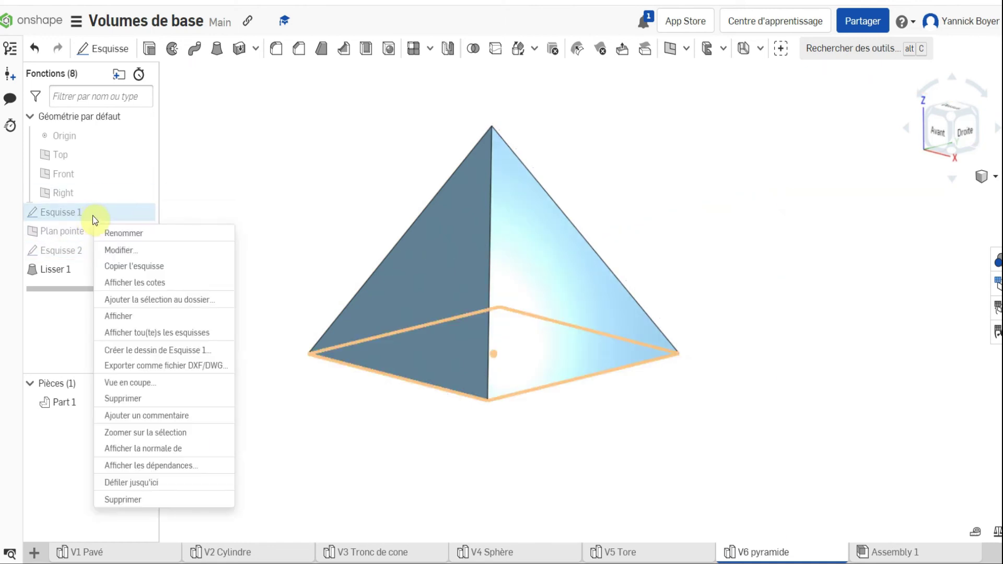
pyautogui.click(108, 248)
pyautogui.scroll(-2, 358, 352)
pyautogui.moveTo(349, 356); pyautogui.dragTo(345, 388, button='right')
pyautogui.scroll(-3, 345, 387)
pyautogui.scroll(5, 344, 388)
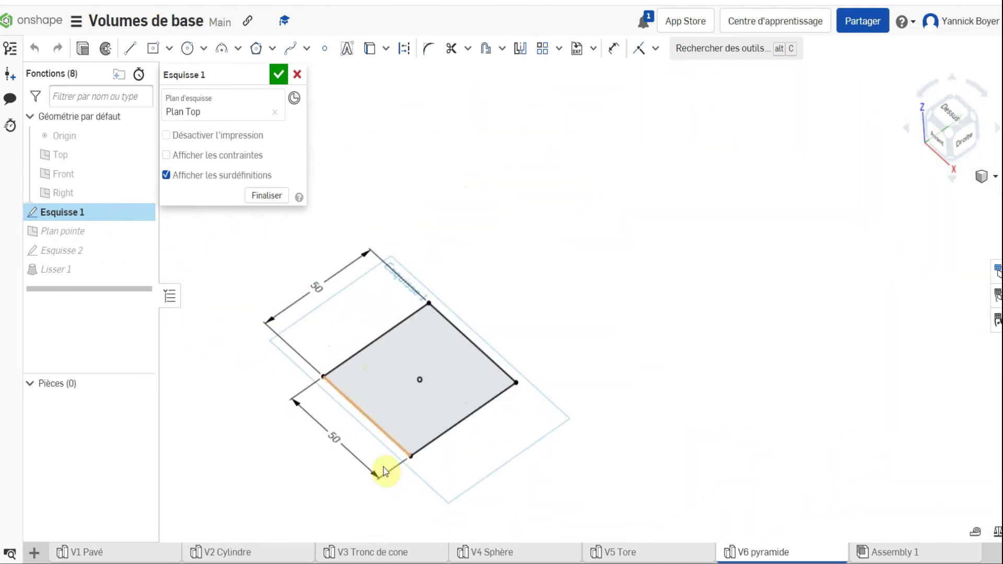
pyautogui.doubleClick(334, 443)
pyautogui.write('100')
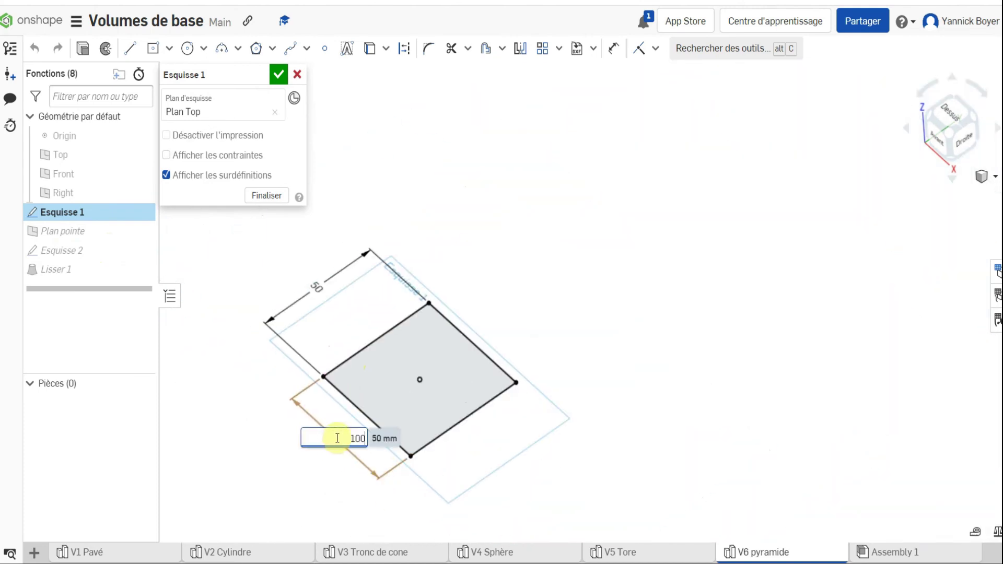
pyautogui.press('Return')
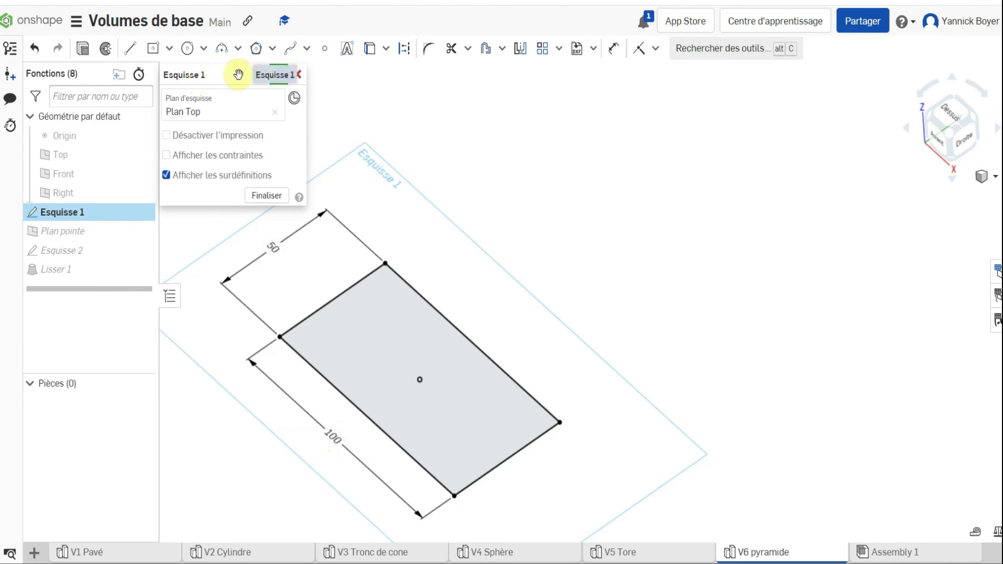
pyautogui.click(277, 75)
# Examine the modified pyramid's shape and faces from several angles
pyautogui.scroll(-3, 515, 385)
pyautogui.moveTo(545, 437)
pyautogui.mouseDown(button='right')
pyautogui.moveTo(521, 396)
pyautogui.moveTo(607, 412)
pyautogui.moveTo(509, 419)
pyautogui.mouseUp(button='right')
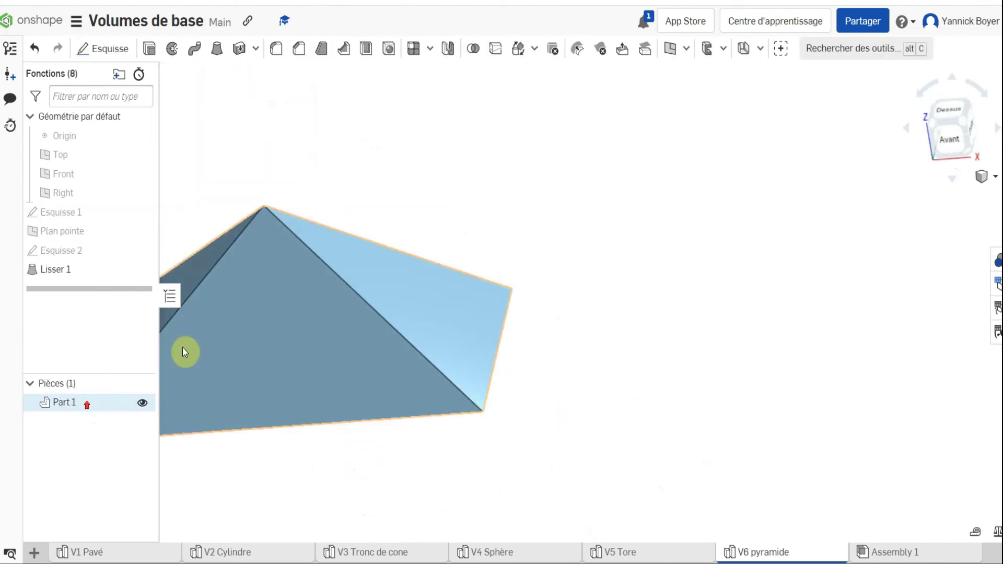
pyautogui.scroll(3, 283, 347)
pyautogui.scroll(-2, 220, 351)
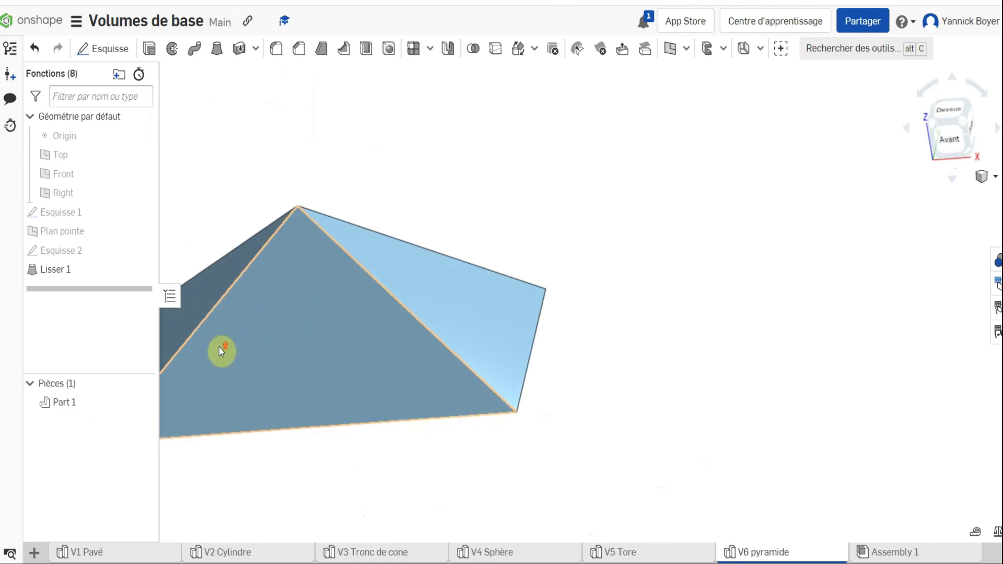
pyautogui.scroll(2, 222, 350)
pyautogui.moveTo(230, 303); pyautogui.dragTo(192, 297, button='right')
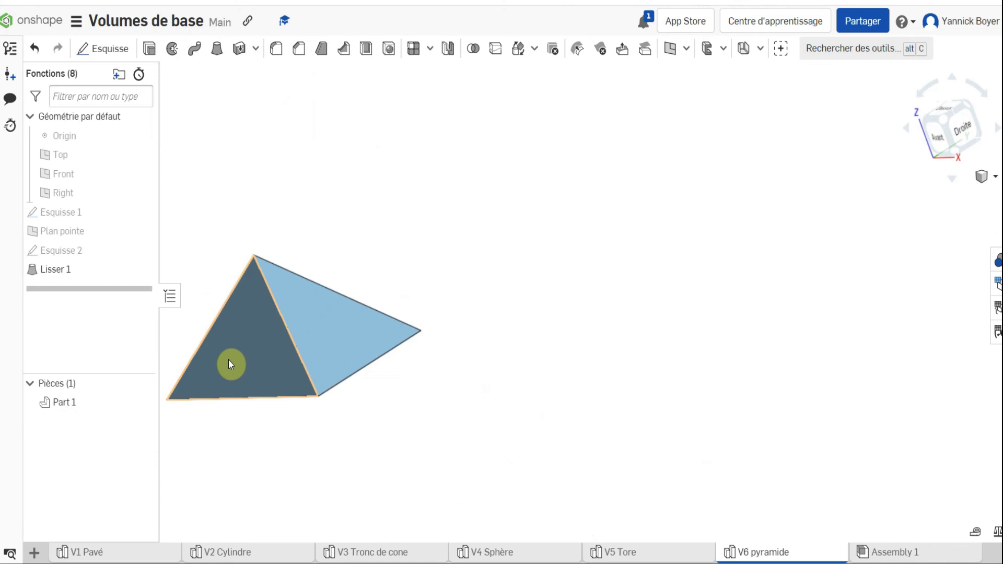
pyautogui.scroll(2, 228, 360)
pyautogui.moveTo(235, 358)
pyautogui.mouseDown(button='right')
pyautogui.moveTo(272, 356)
pyautogui.moveTo(247, 361)
pyautogui.mouseUp(button='right')
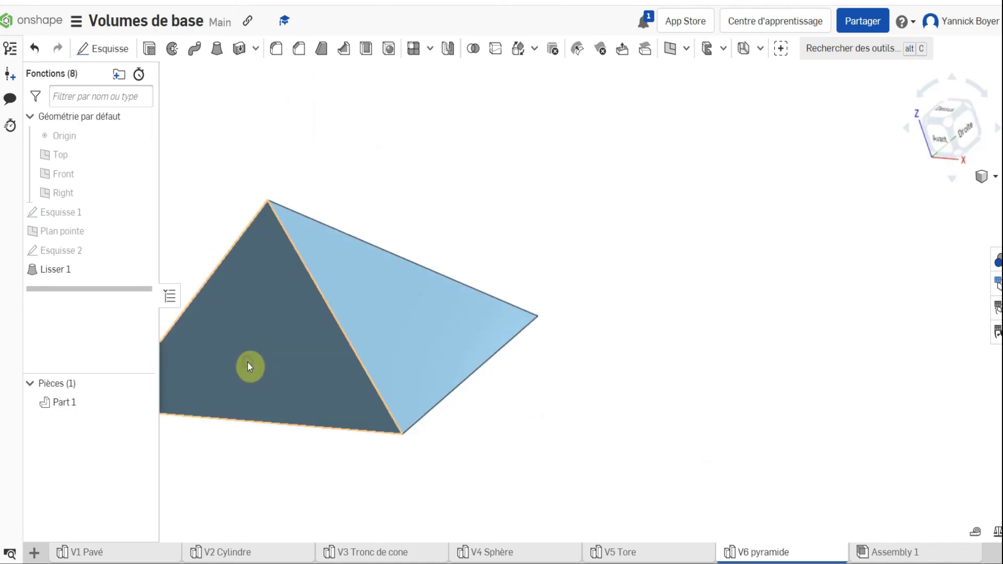
pyautogui.moveTo(247, 359); pyautogui.dragTo(476, 316, button='middle')
pyautogui.moveTo(675, 384)
pyautogui.mouseDown(button='right')
pyautogui.moveTo(722, 381)
pyautogui.moveTo(697, 358)
pyautogui.moveTo(690, 383)
pyautogui.mouseUp(button='right')
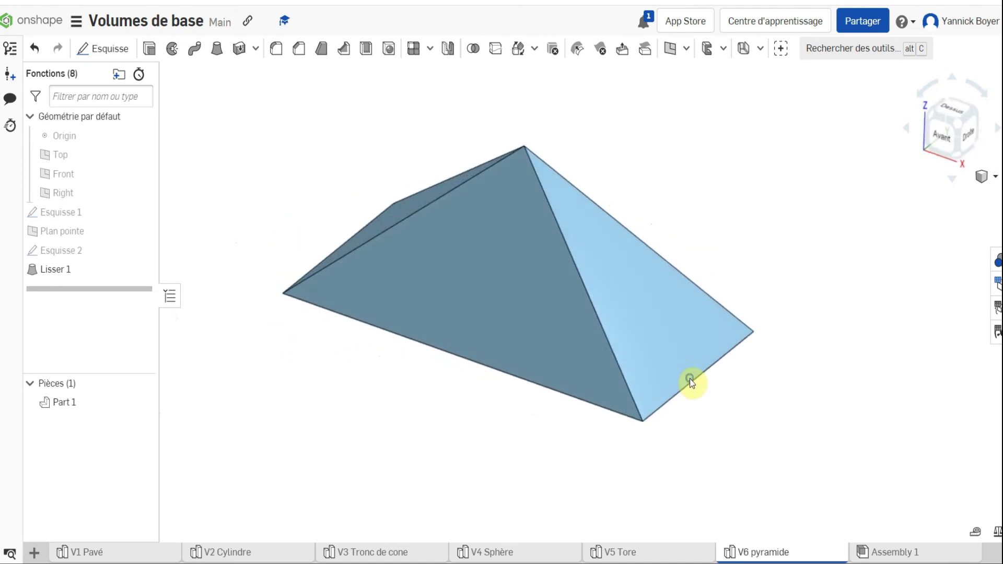